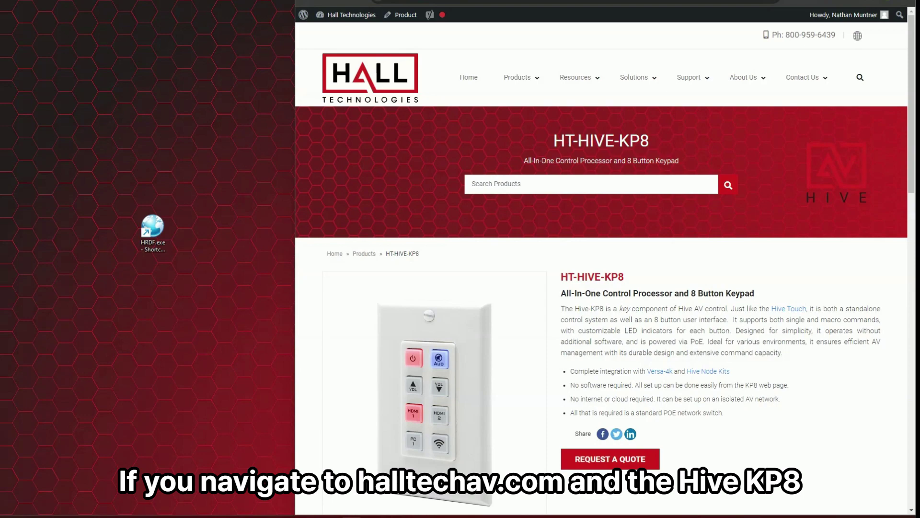
View the KP8 block diagram, then show the Downloads with the Hive KP8 Manual and Device Finder.
scroll(602, 287, "down", 3)
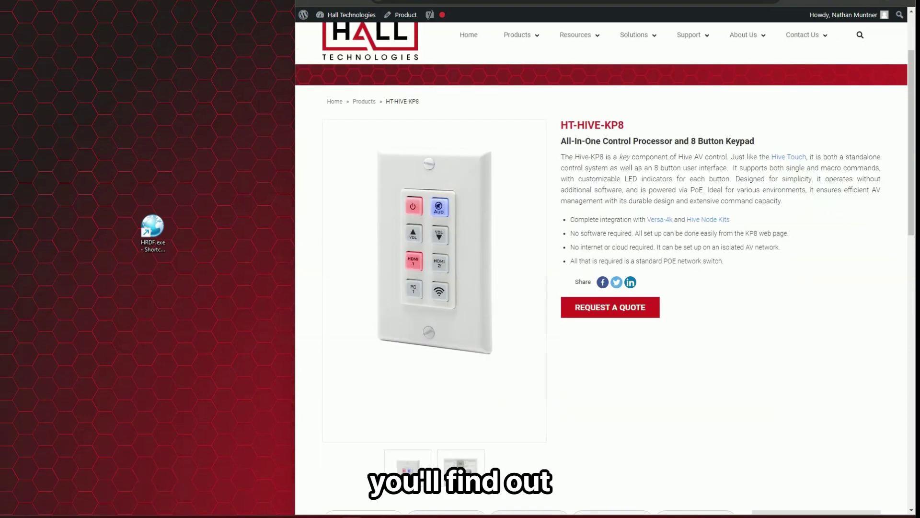
scroll(529, 339, "down", 4)
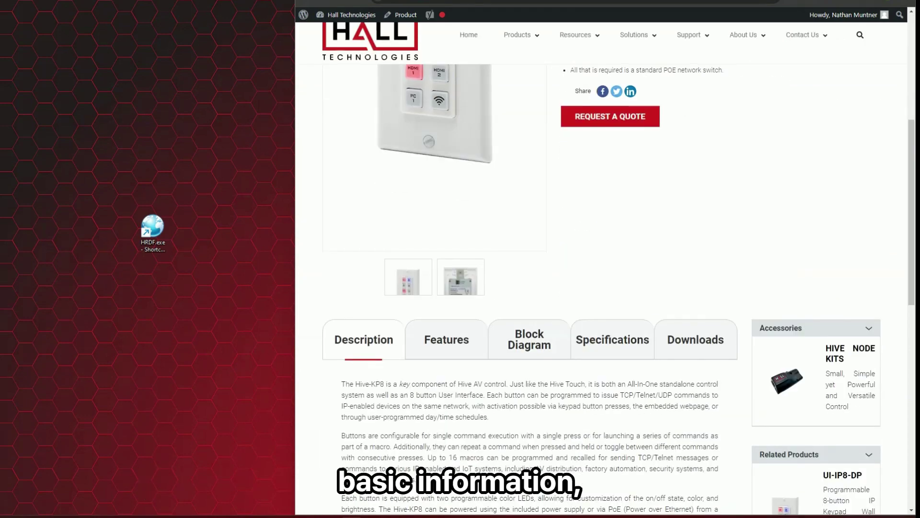
left_click(529, 340)
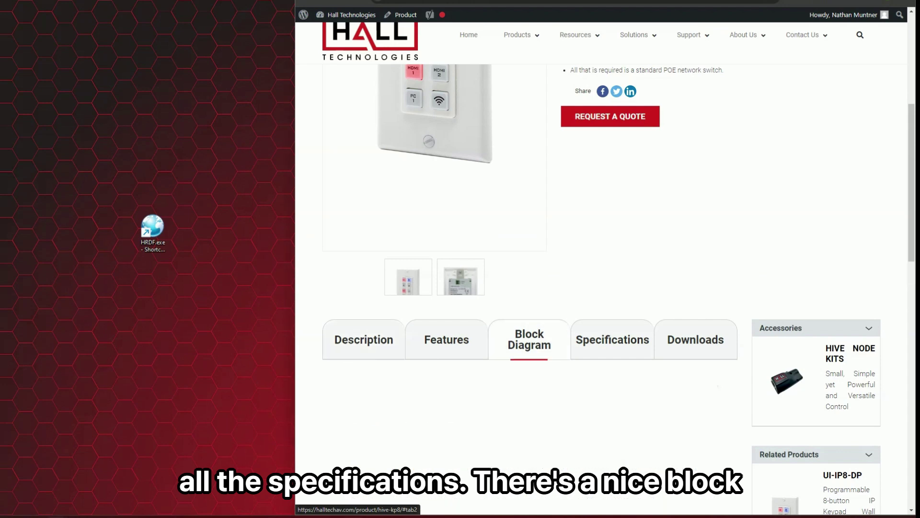
scroll(529, 339, "down", 3)
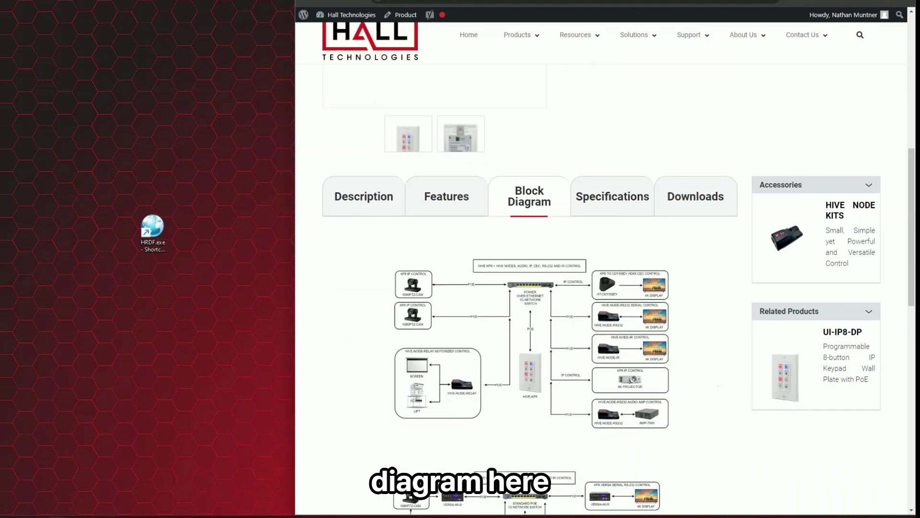
left_click(696, 196)
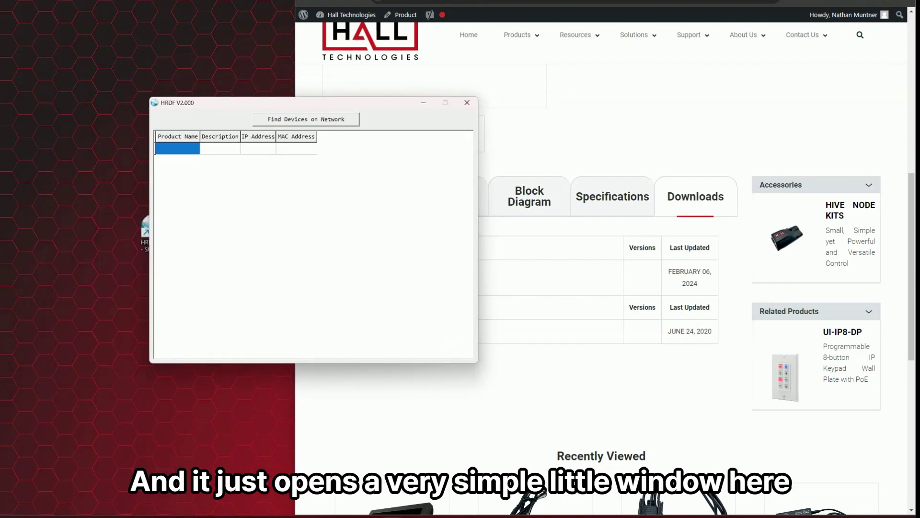
Find the HT-HIVE-KP8 on the network, change its IP mode from Static to DHCP, save and reboot.
left_click(306, 119)
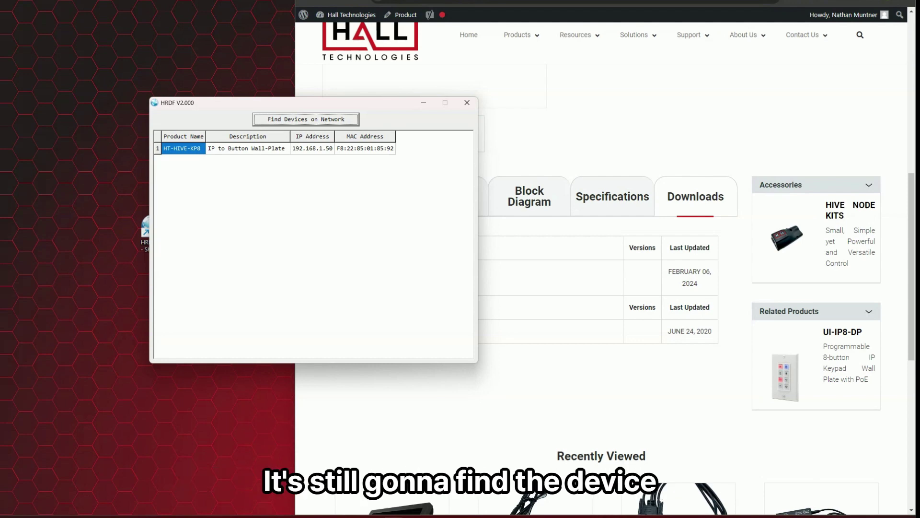
double_click(313, 149)
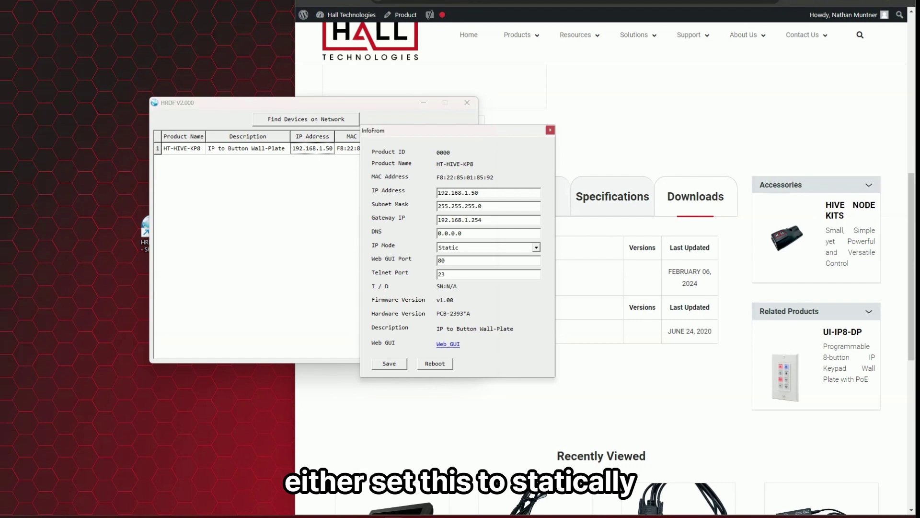
left_click(438, 192)
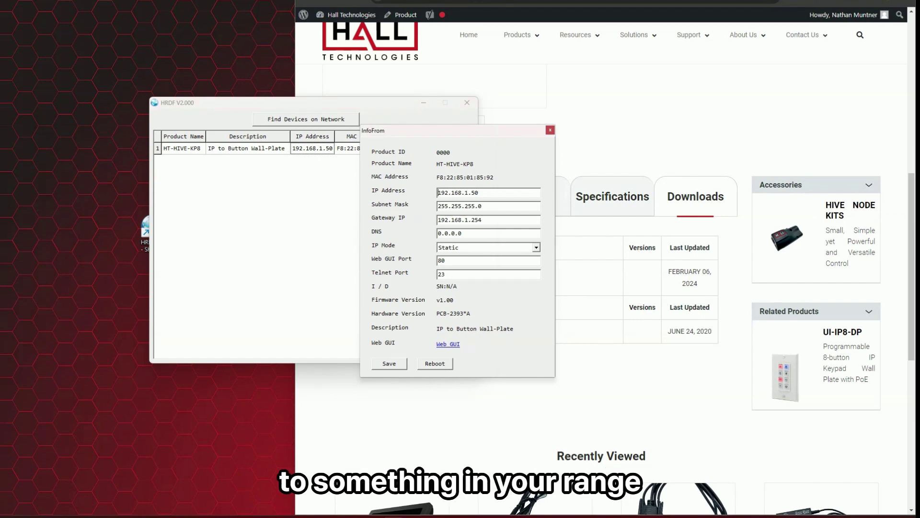
left_click(537, 247)
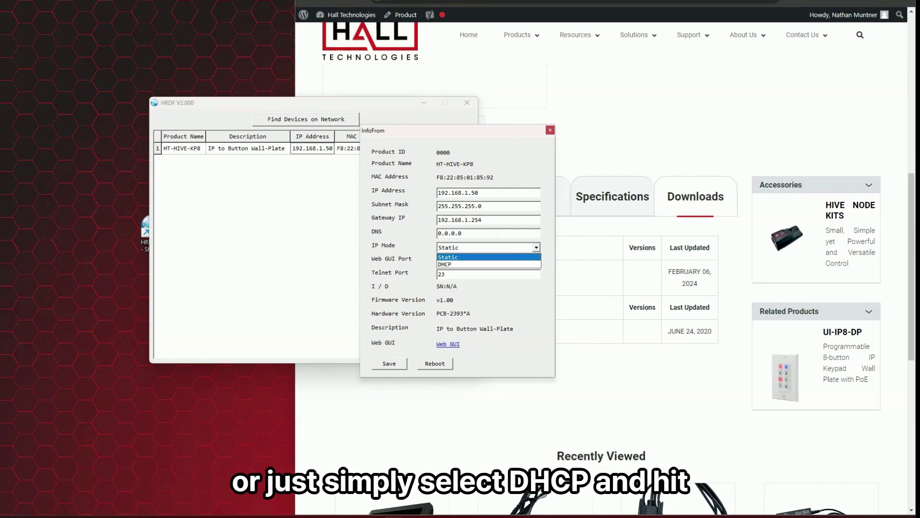
left_click(480, 260)
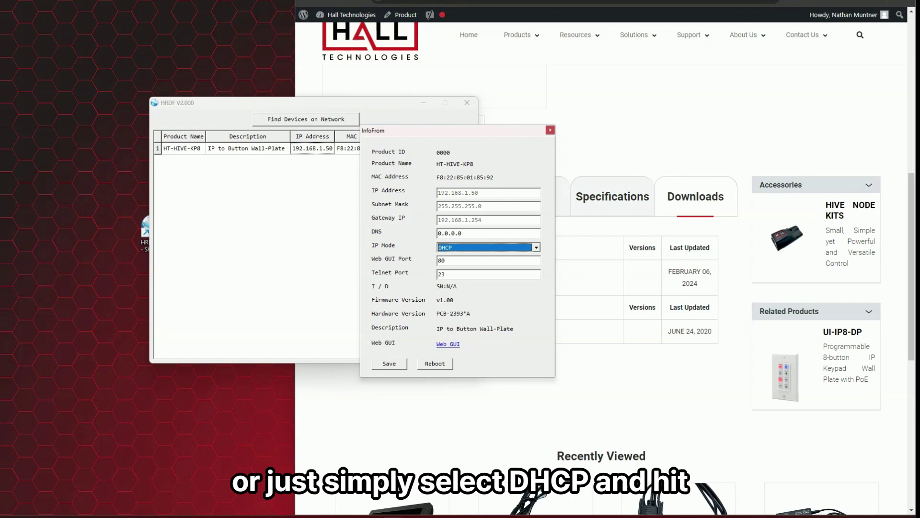
left_click(390, 363)
left_click(435, 363)
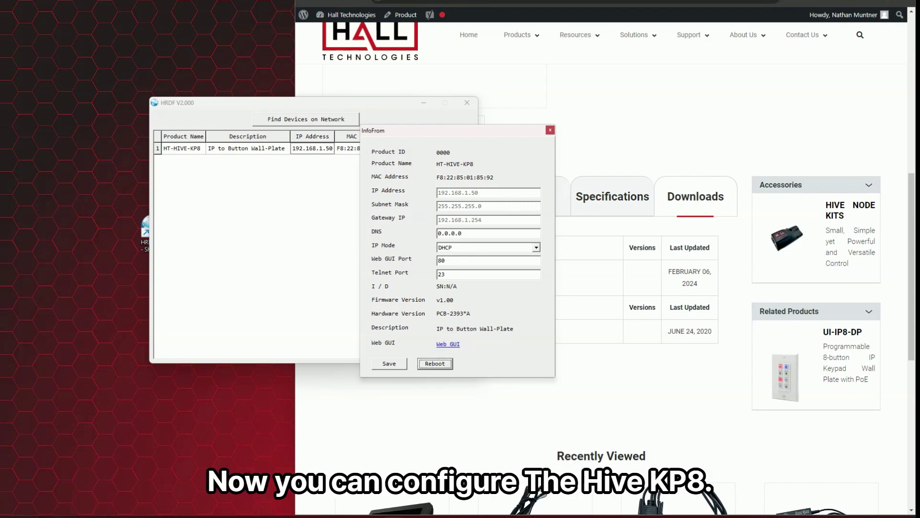
left_click_drag(432, 130, 125, 204)
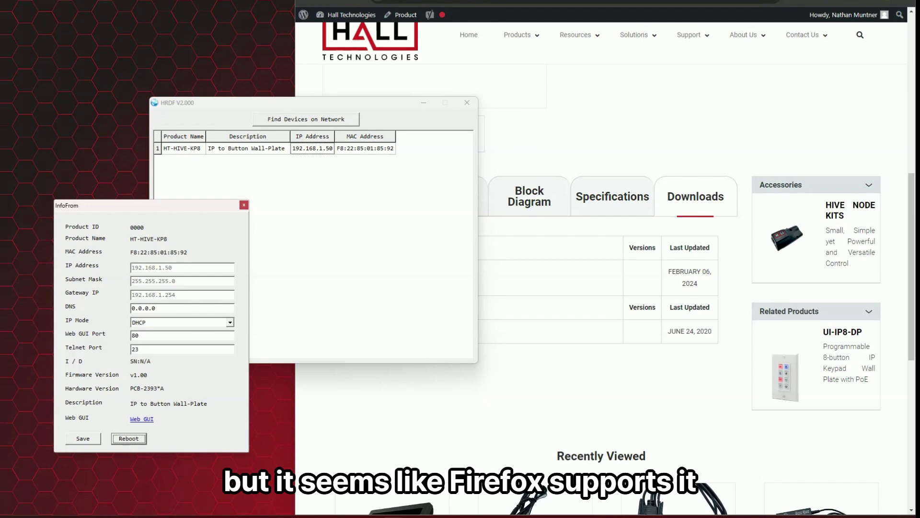
Log in to the HT-HIVE-KP8 web interface in full-screen Firefox with the default username and password.
key("alt+Tab")
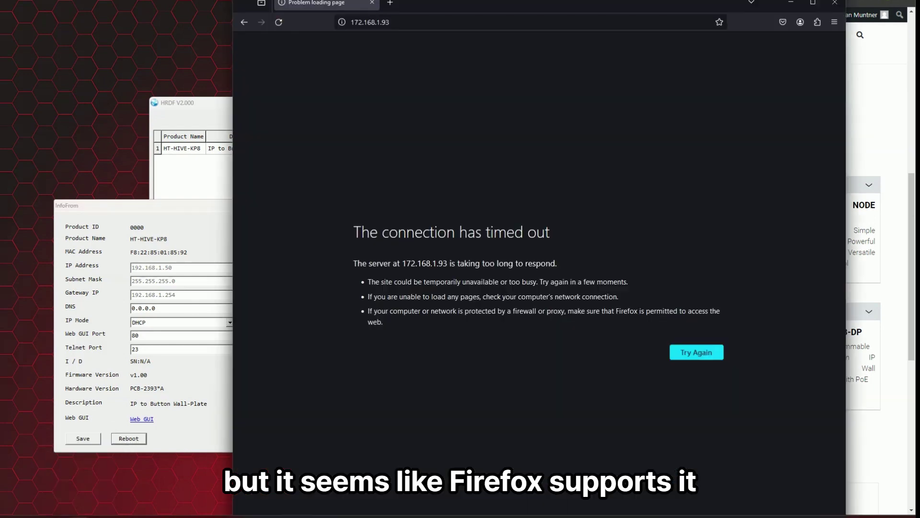
key("F11")
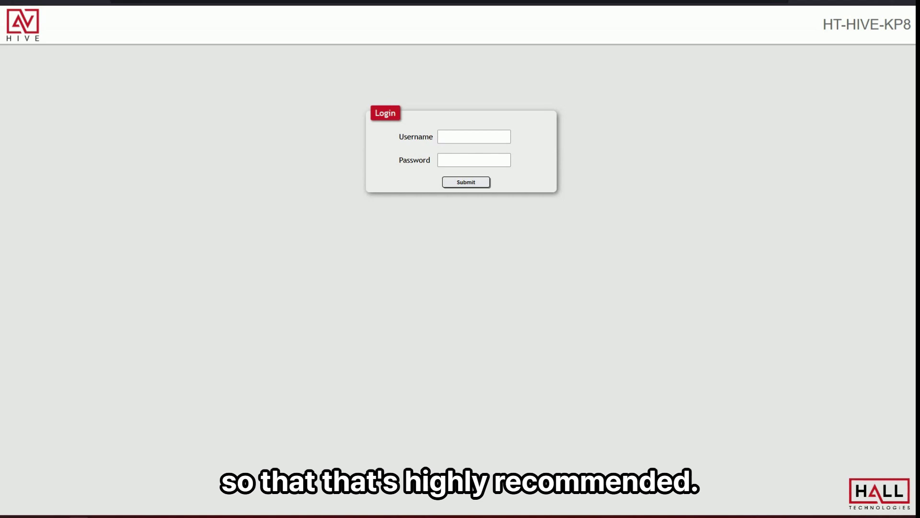
left_click(474, 137)
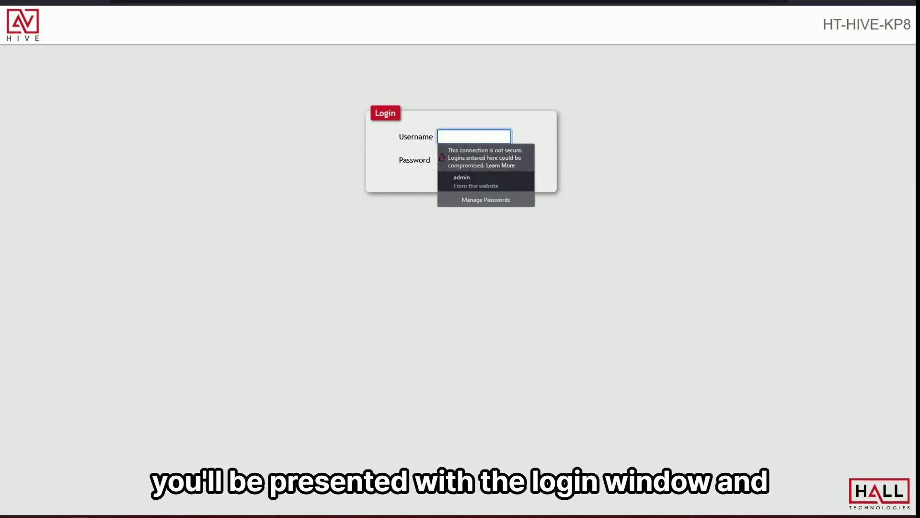
type("admin")
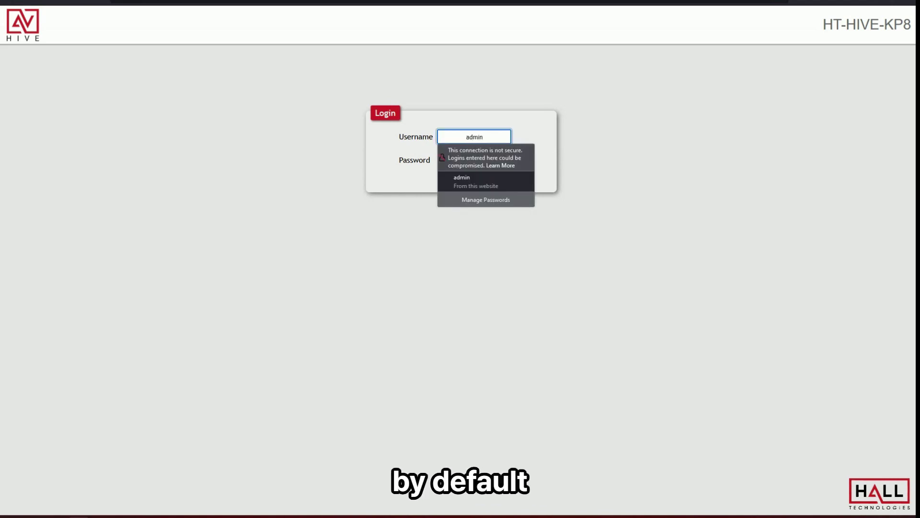
key("Tab")
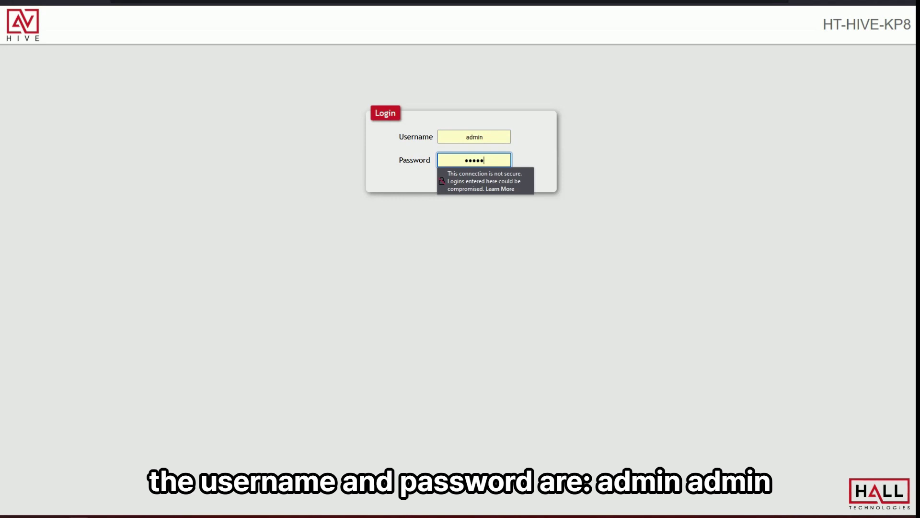
key("Return")
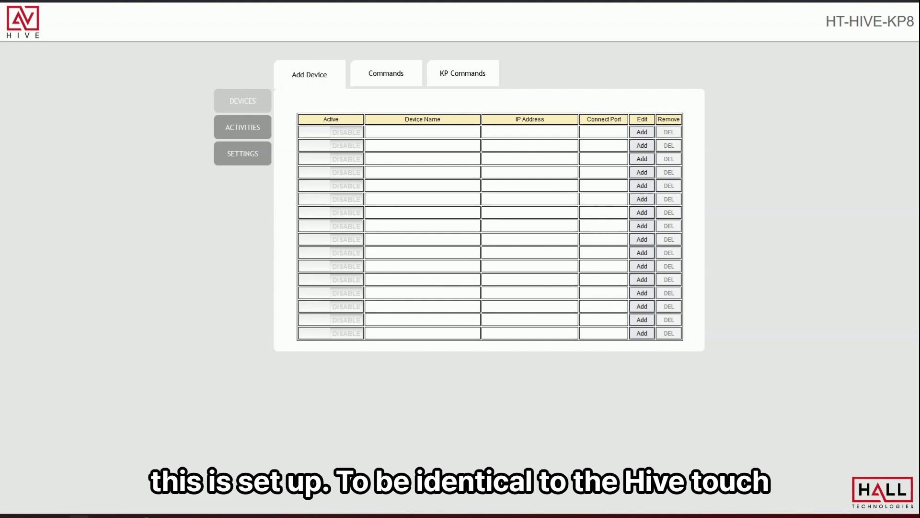
key("alt+Tab")
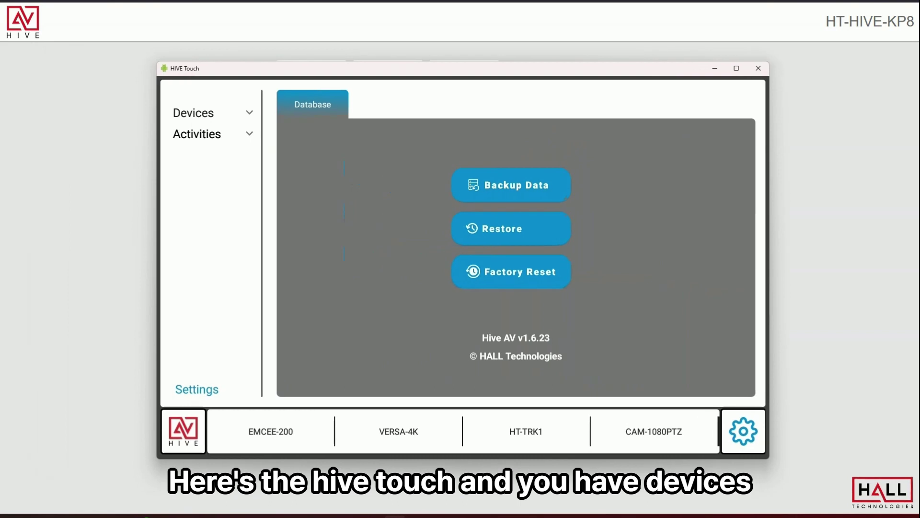
left_click(204, 135)
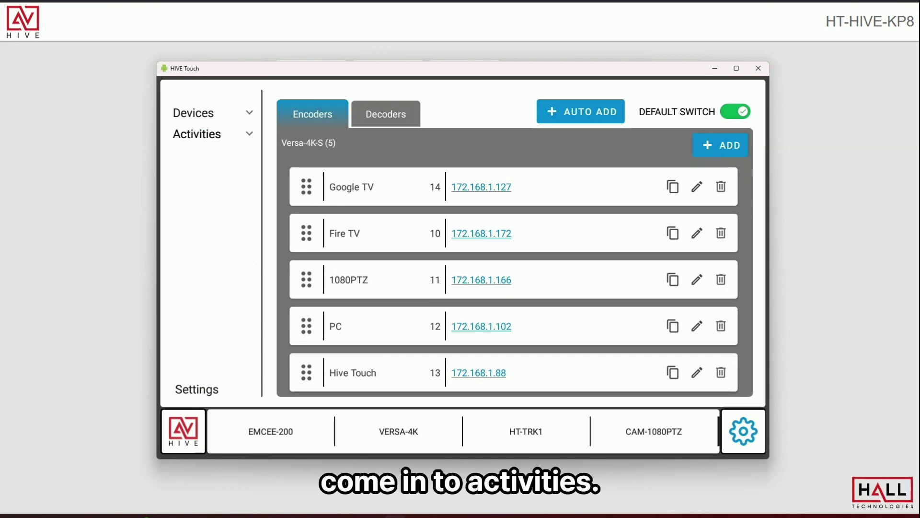
left_click(198, 156)
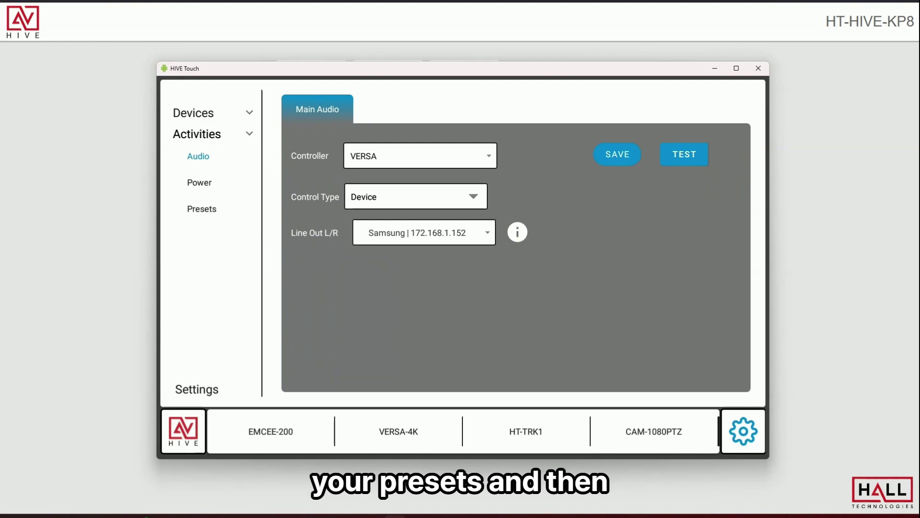
left_click(196, 389)
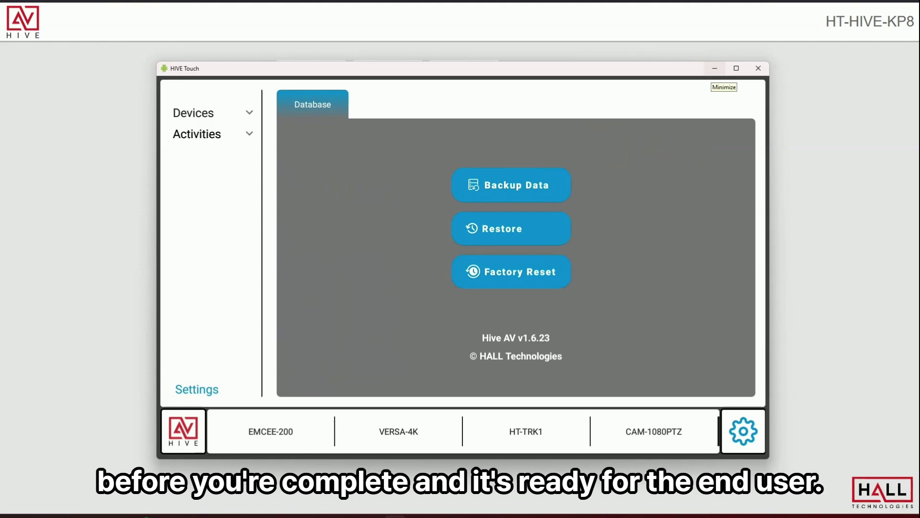
left_click(714, 68)
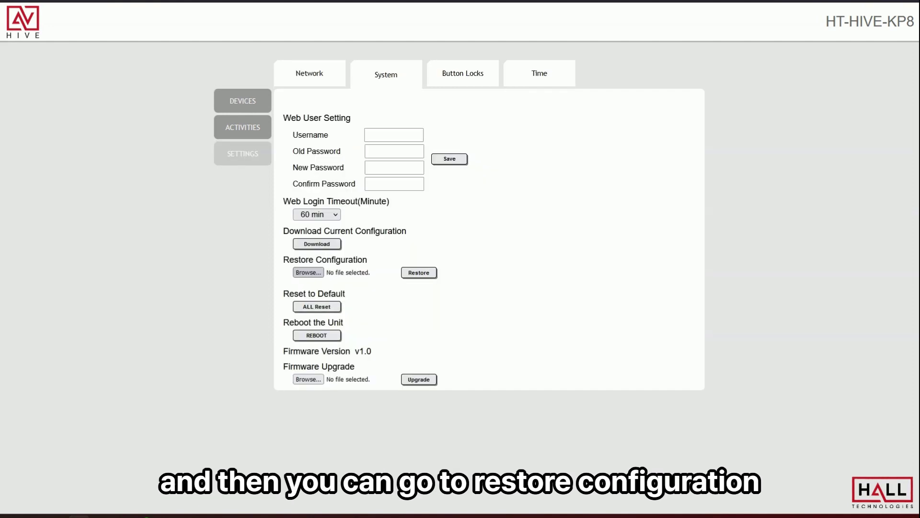
Restore the HR-UI-IP8(New Default).xml configuration, confirming the overwrite of all current settings.
left_click(308, 272)
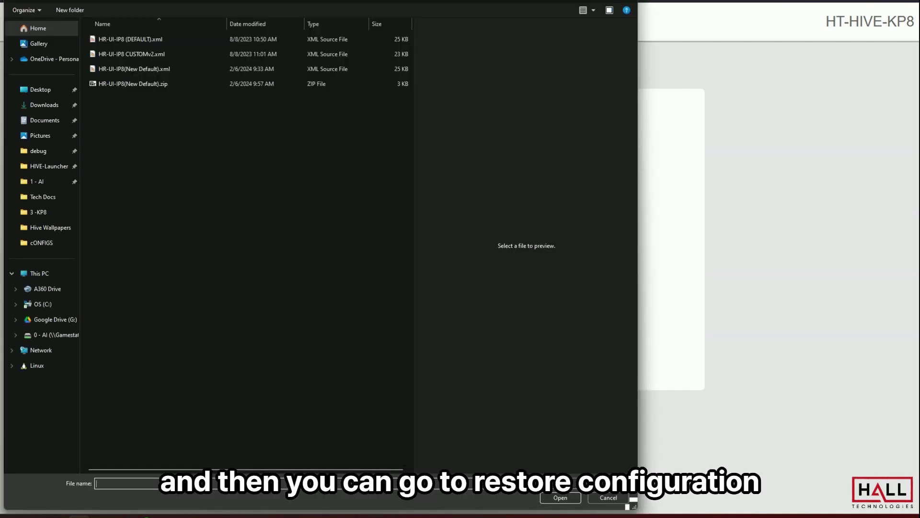
left_click(134, 68)
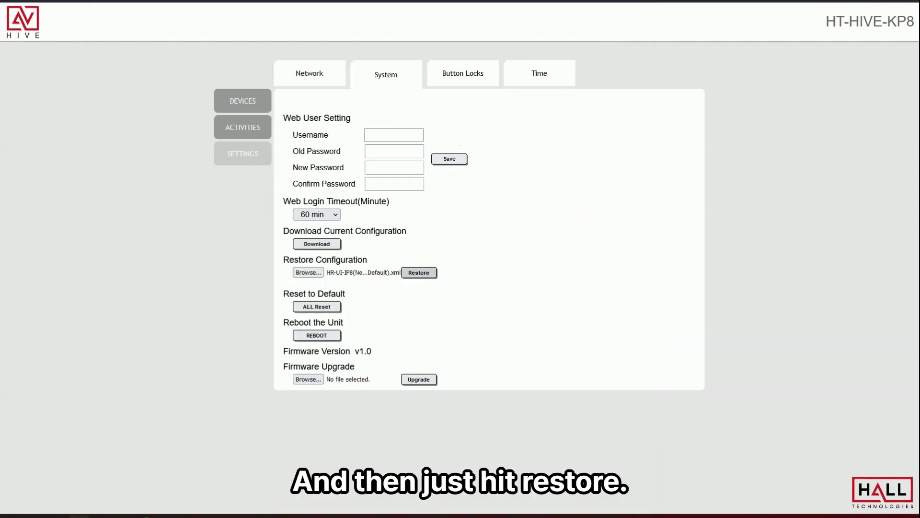
key("Return")
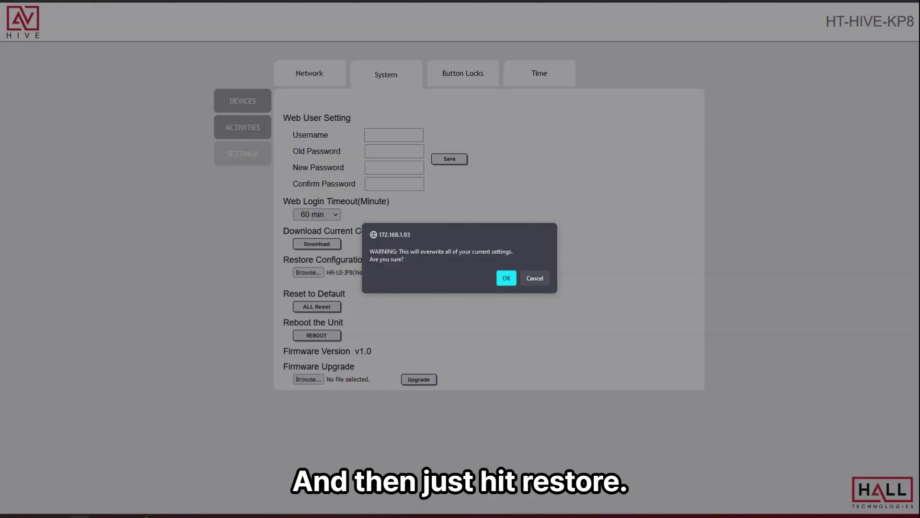
key("Return")
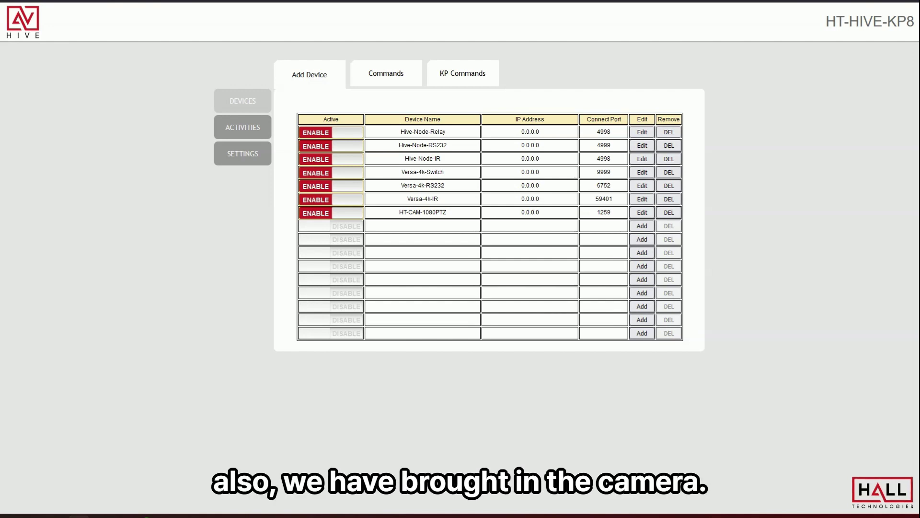
Highlight the HT-CAM-1080PTZ camera entry in the Add Device table.
left_click_drag(399, 212, 447, 211)
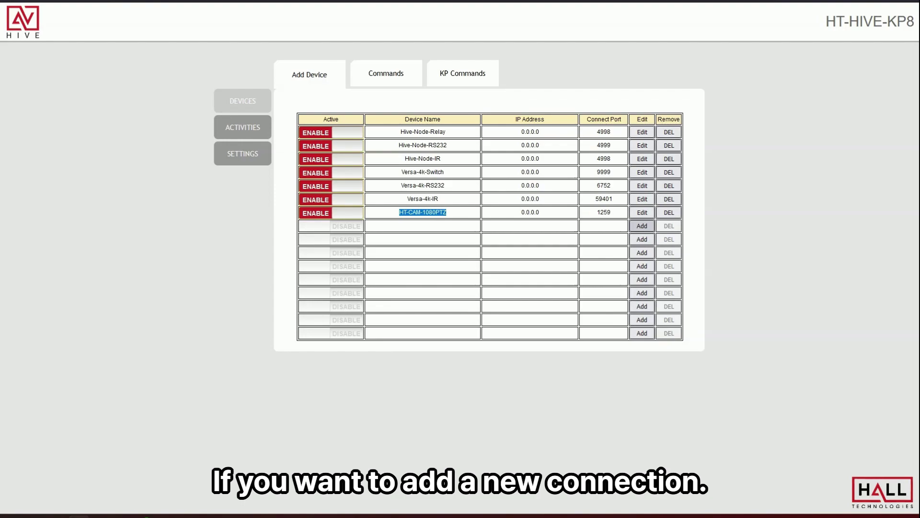
Add a device named Sharp at IP 172.168.1.26, port 23.
left_click(642, 226)
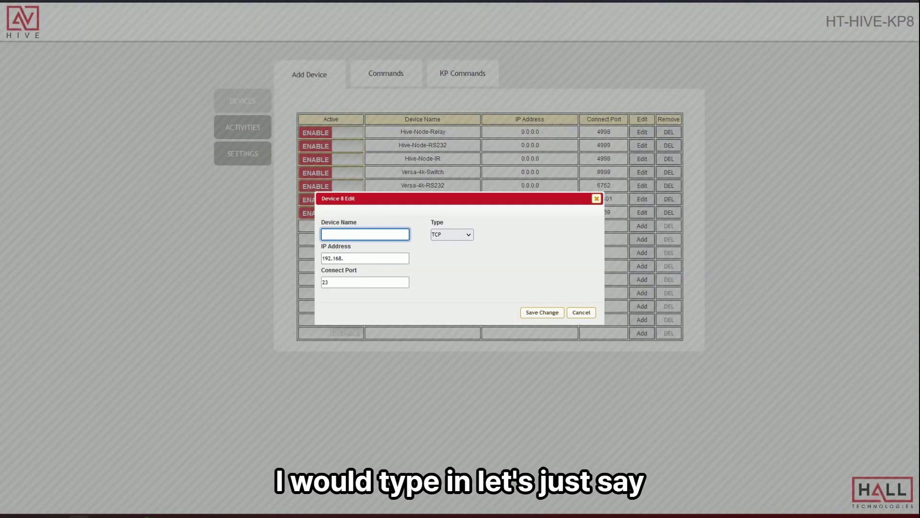
type("Disp")
key("BackSpace")
key("BackSpace")
key("BackSpace")
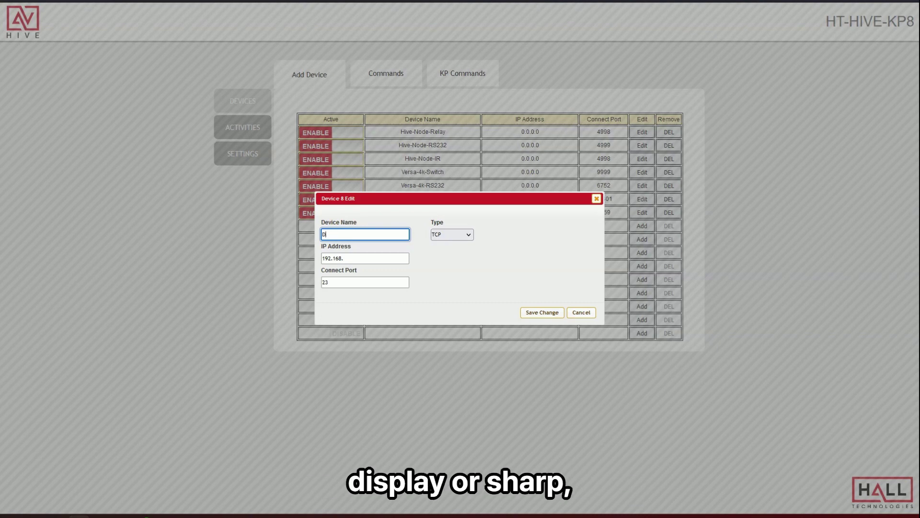
type("Sharp")
key("Tab")
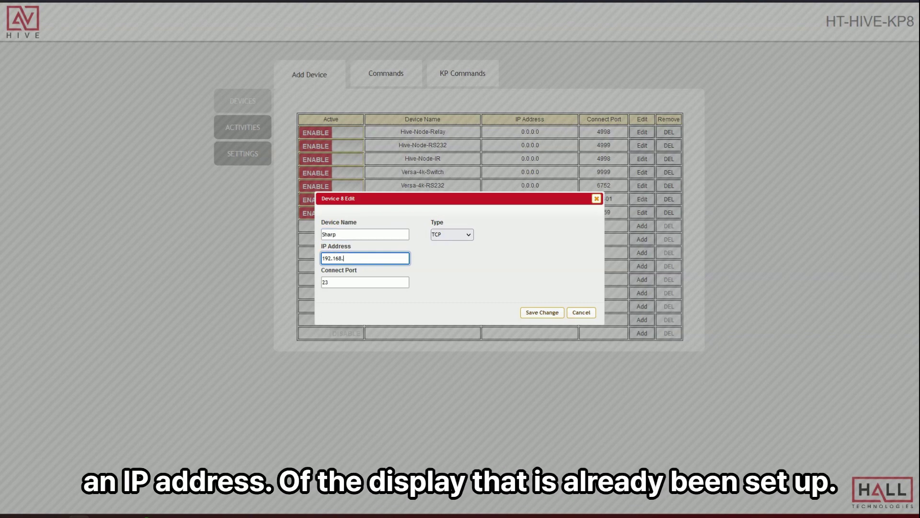
type("172.168.1.26")
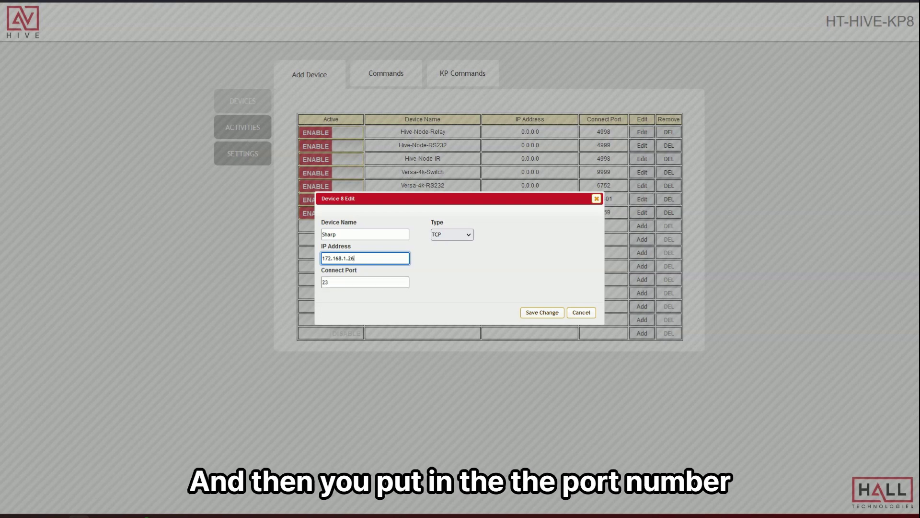
key("Tab")
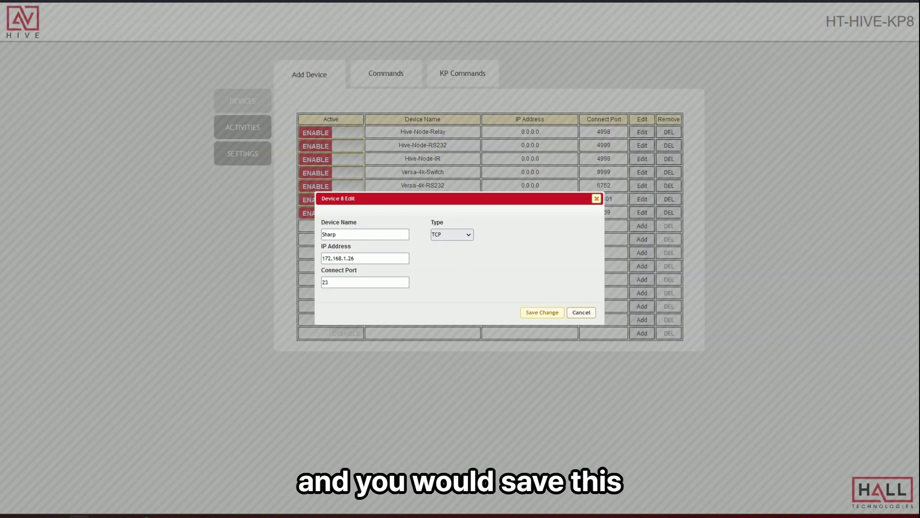
left_click(542, 312)
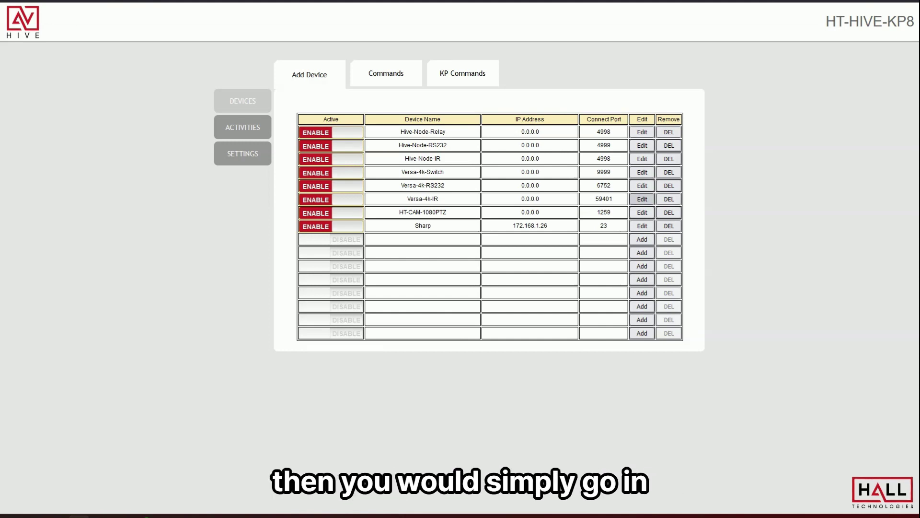
Change the HT-CAM-1080PTZ camera's IP address to 172.168.1.126.
left_click(642, 212)
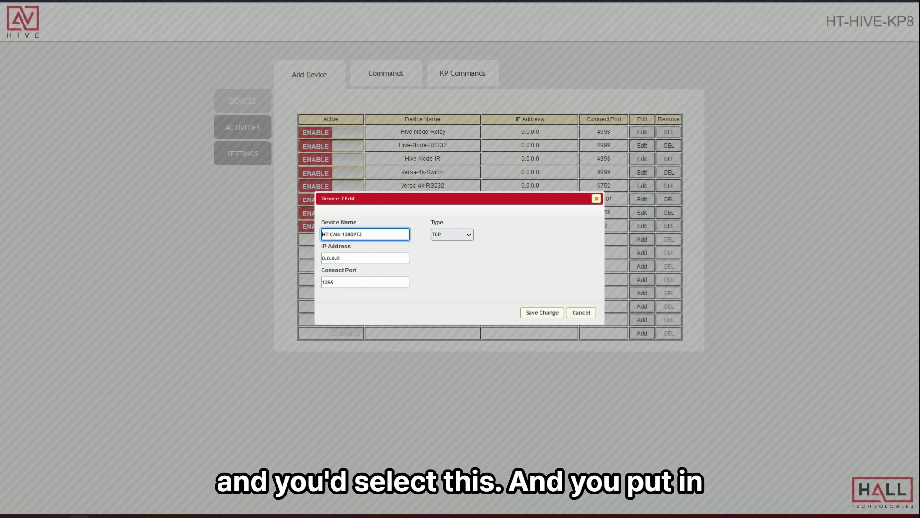
key("Tab")
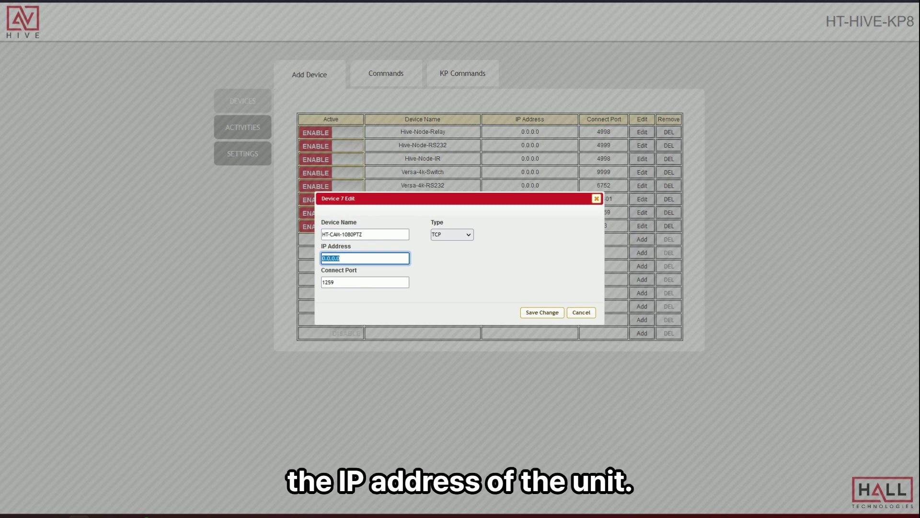
type("172.168.1.126")
key("Return")
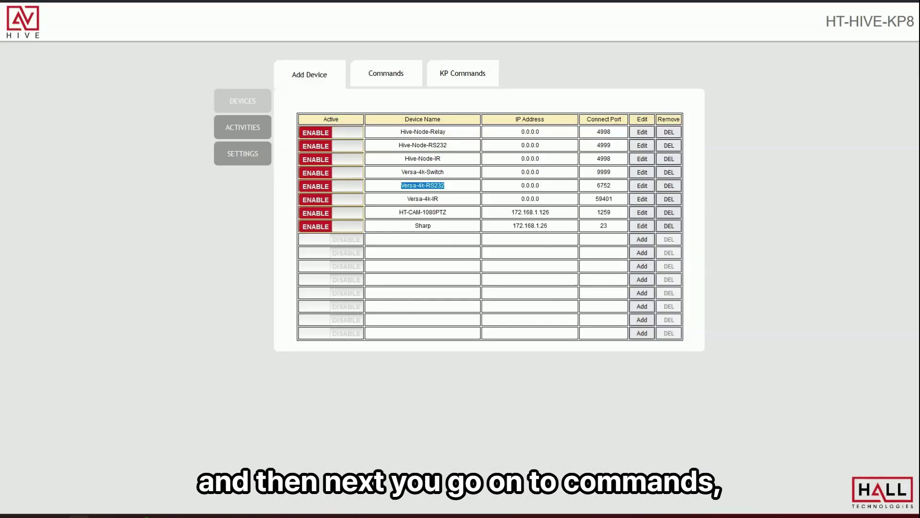
left_click(386, 73)
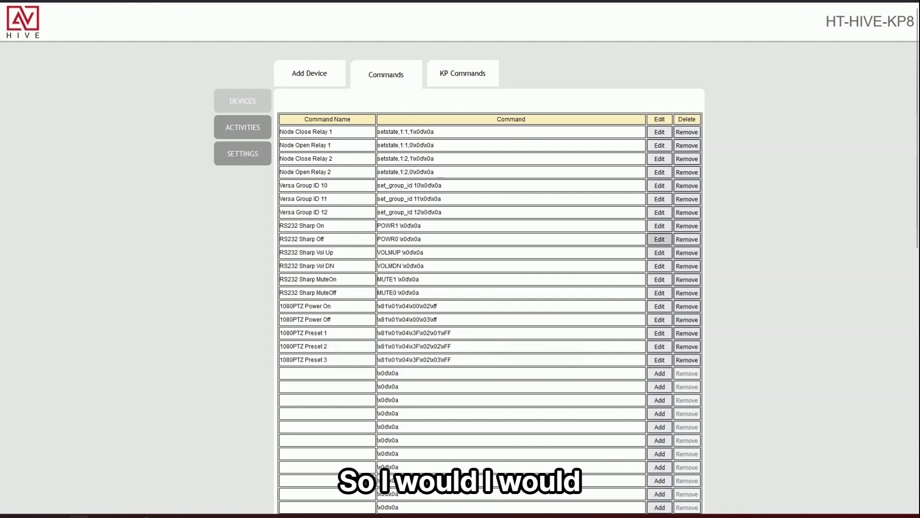
Reassign the RS232 Sharp On (POWR1) command to Versa-4k-RS232 and save the change.
left_click(659, 226)
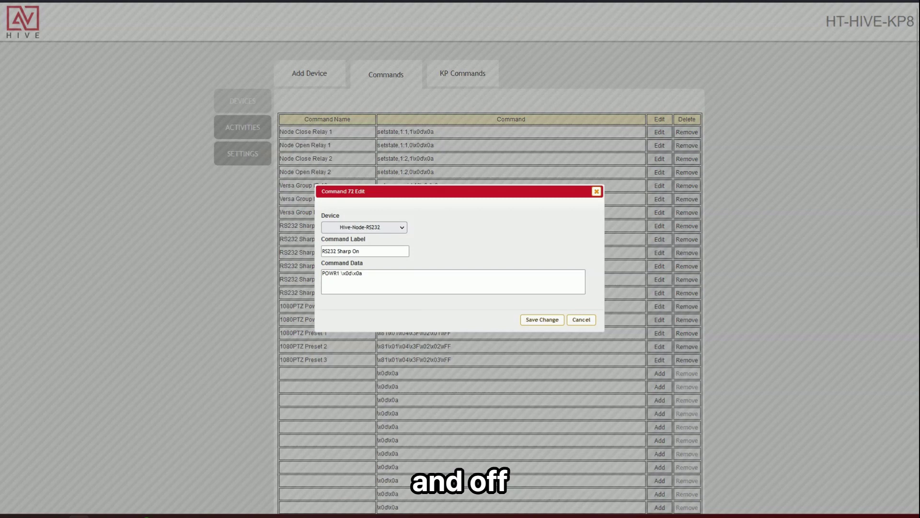
left_click(363, 227)
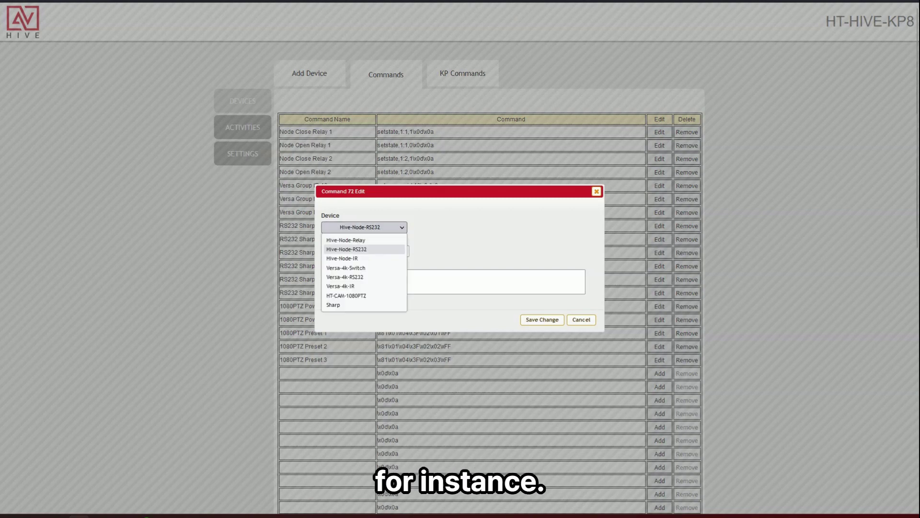
left_click(345, 277)
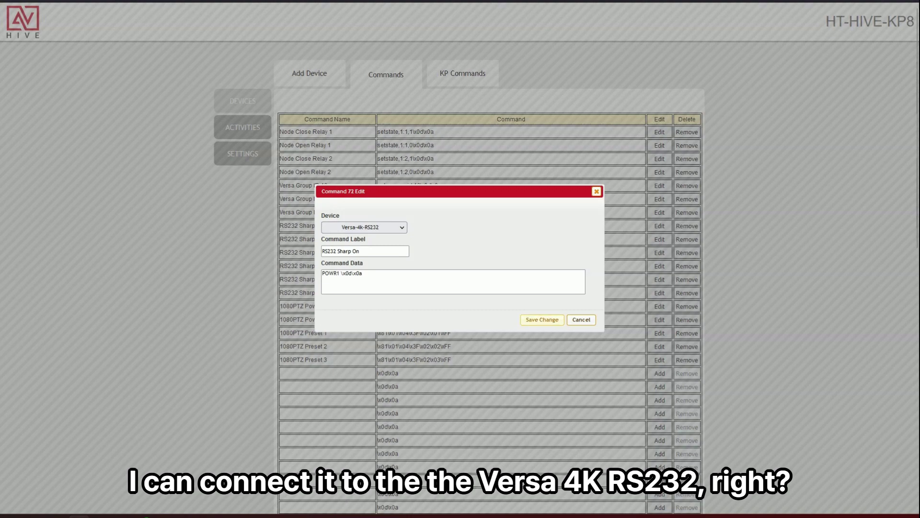
left_click(542, 319)
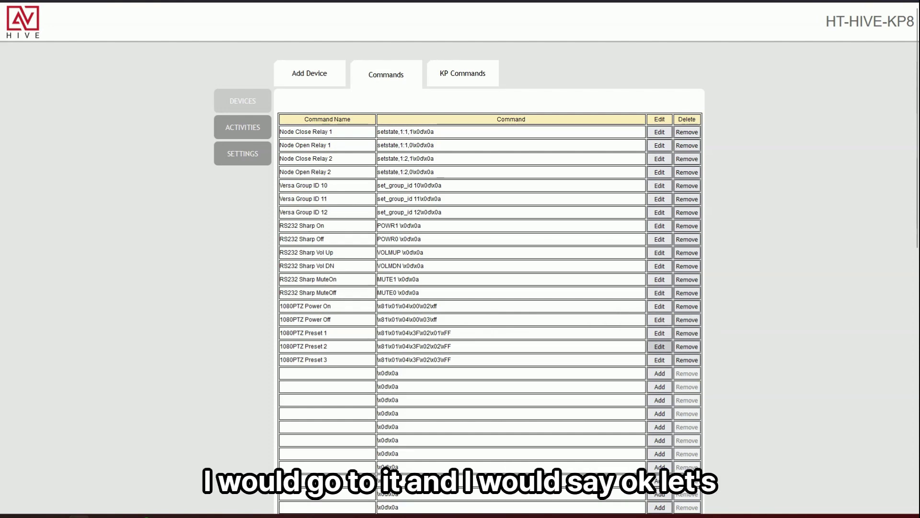
Set the 1080PTZ Preset 1 command's device to HT-CAM-1080PTZ and save it.
left_click(660, 332)
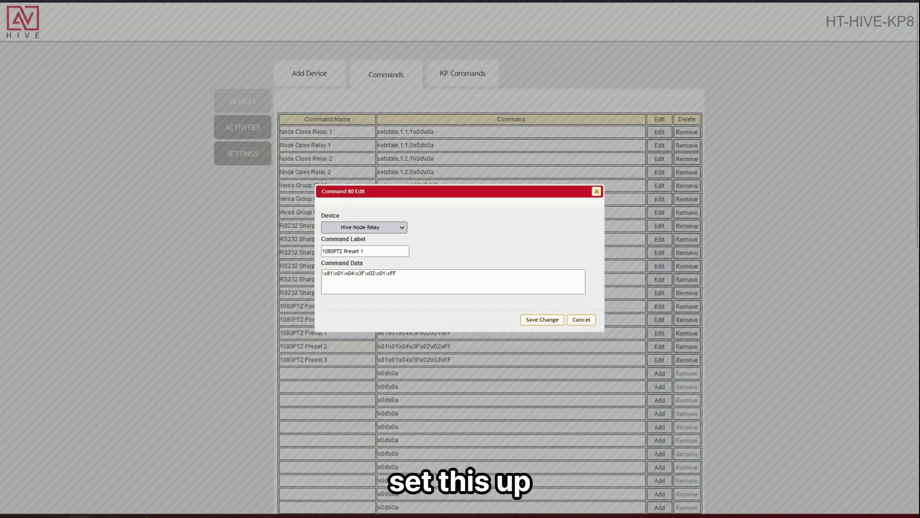
left_click(364, 227)
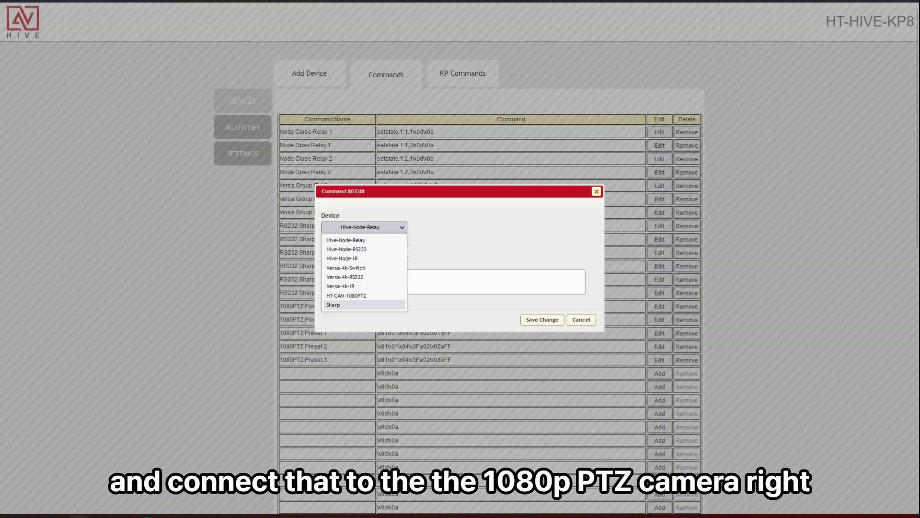
left_click(346, 296)
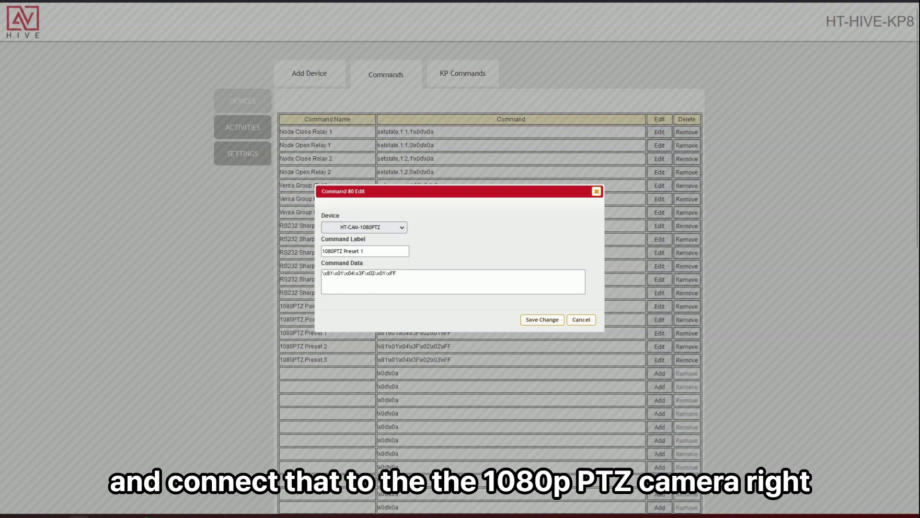
key("Return")
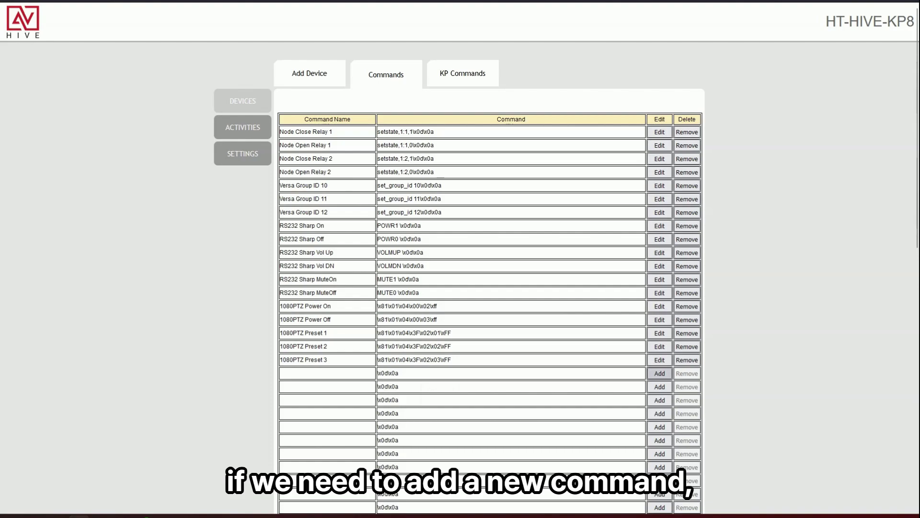
Create a new command labelled 'power toggle' and save it.
left_click(660, 373)
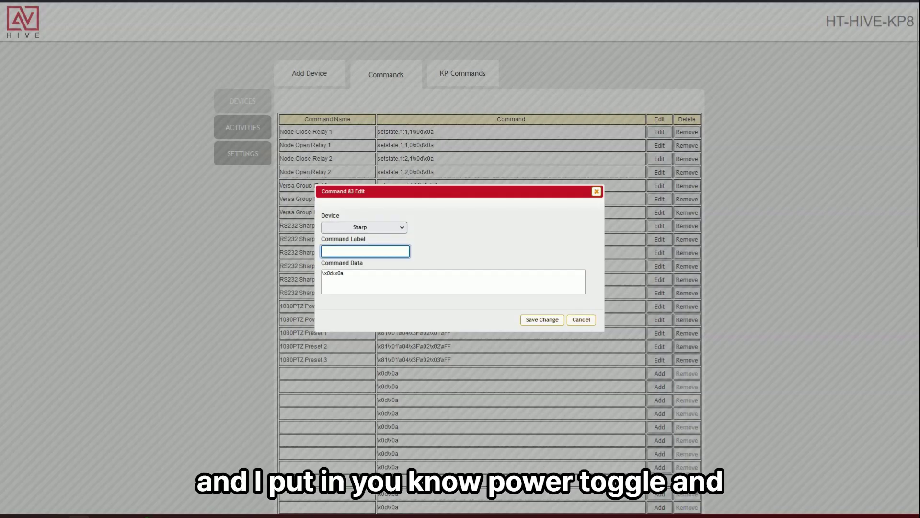
type("po")
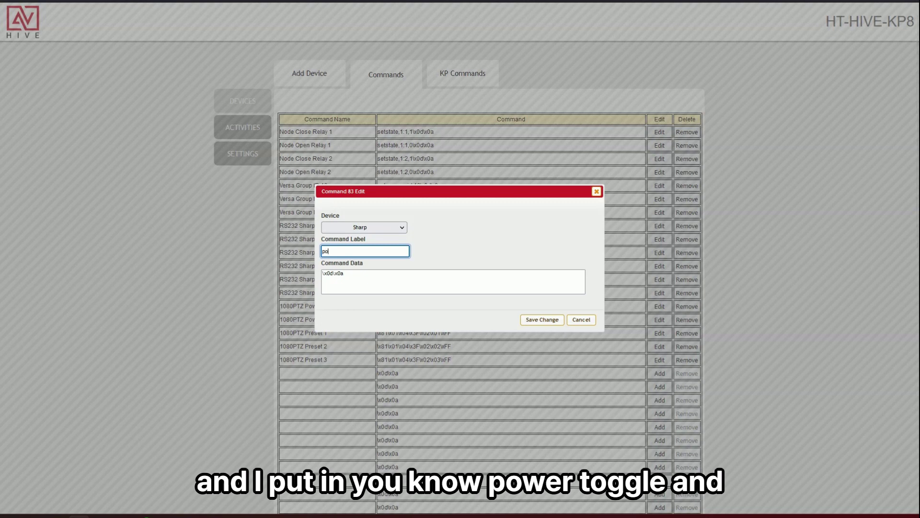
type("wer toggle")
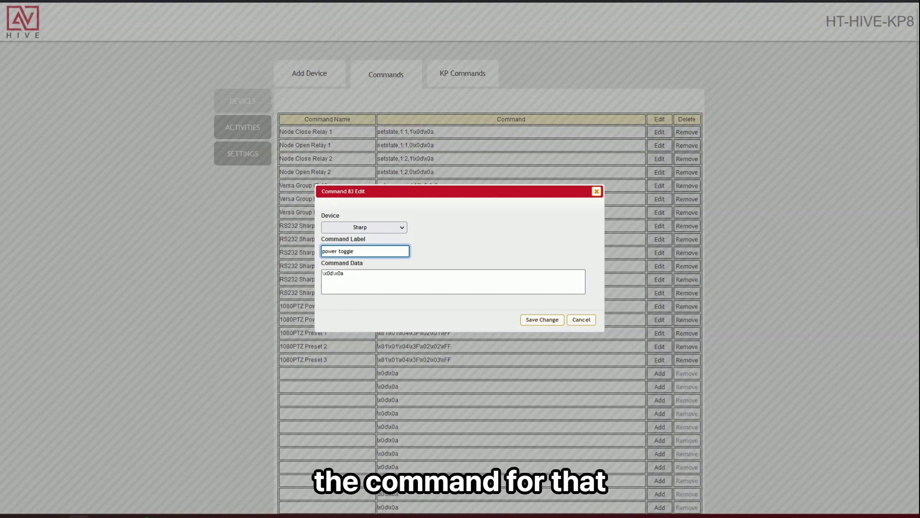
left_click(344, 273)
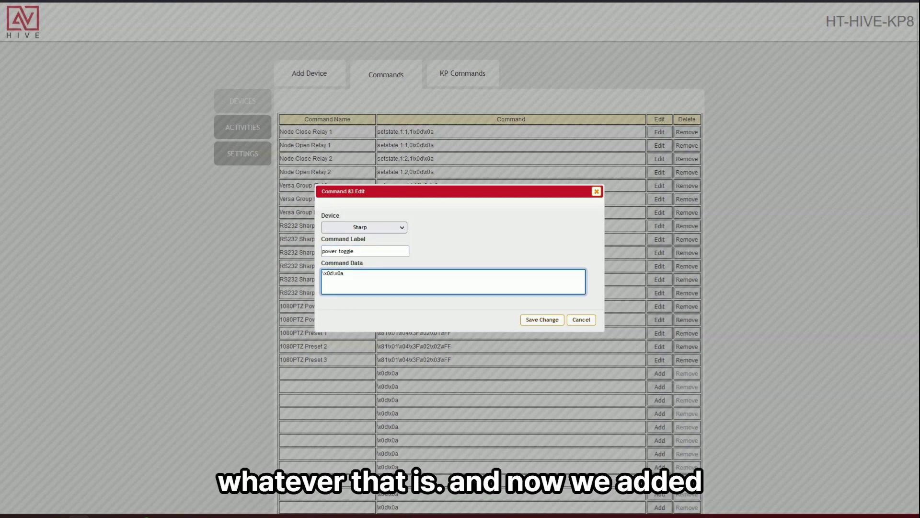
type("oggle")
left_click(542, 319)
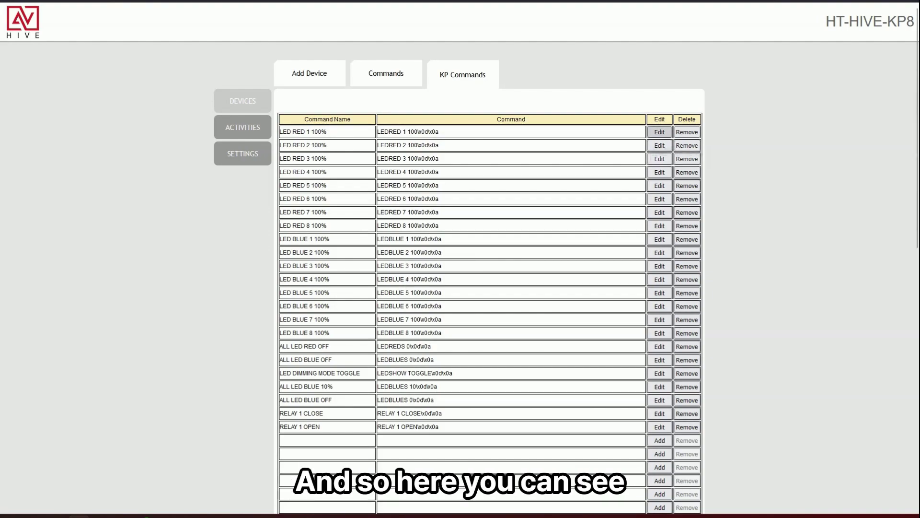
left_click(659, 132)
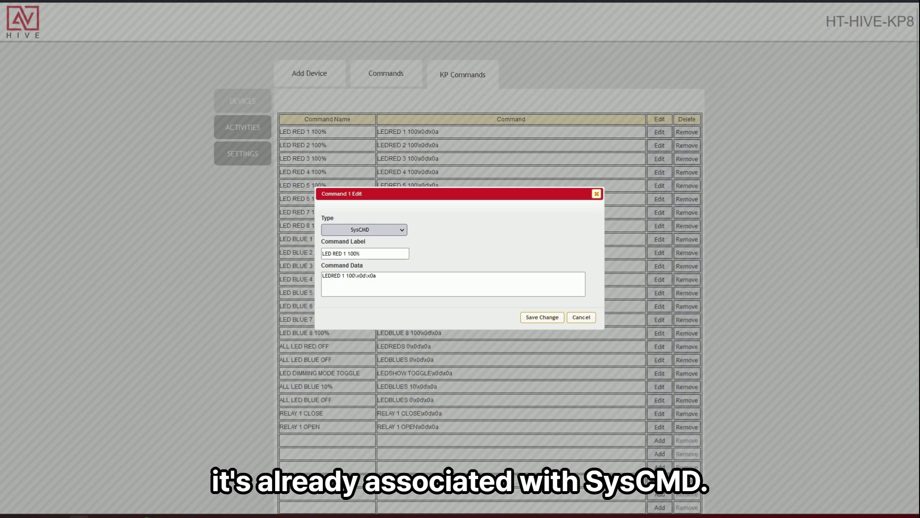
left_click(582, 317)
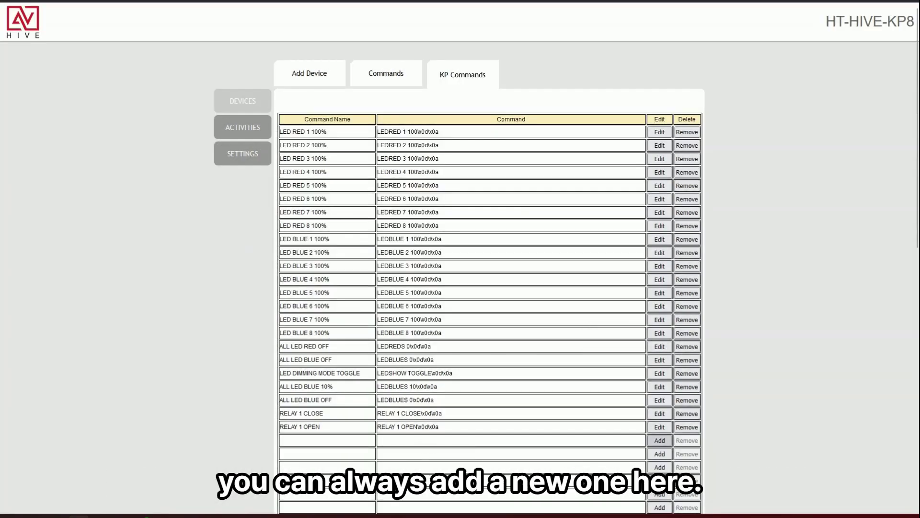
left_click(659, 440)
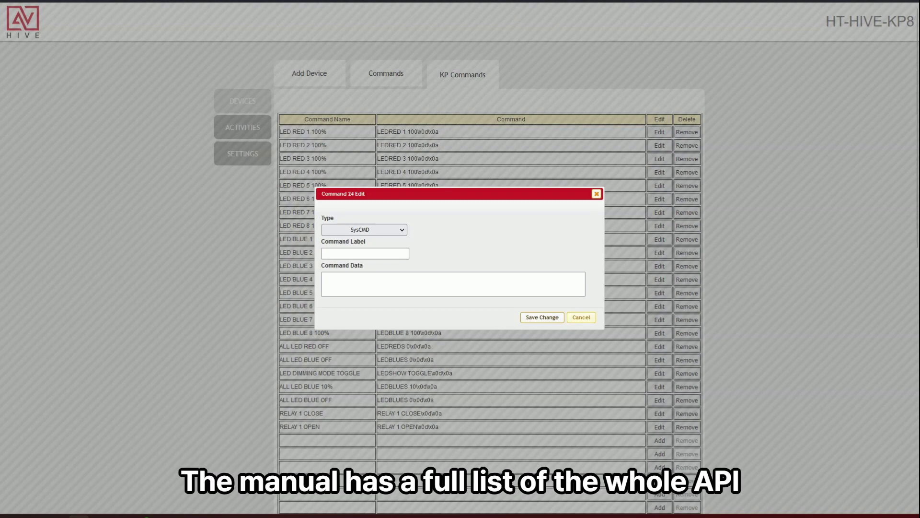
left_click(581, 317)
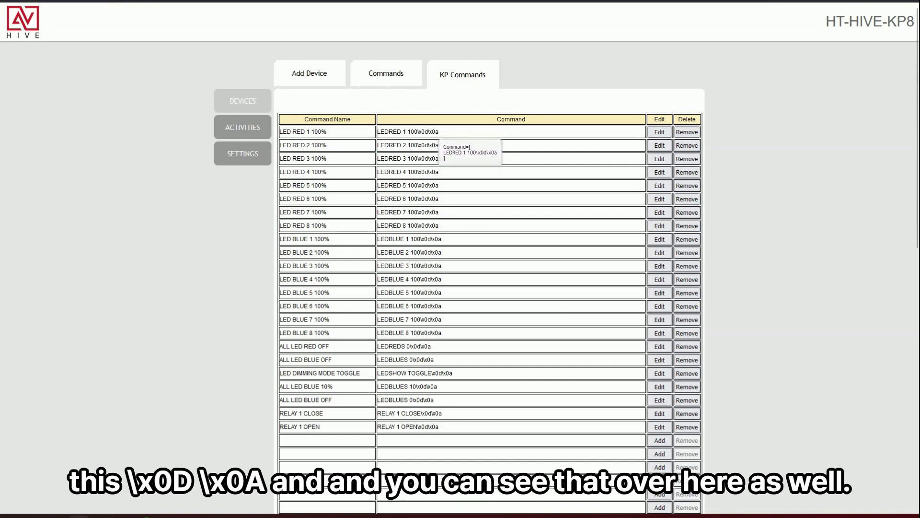
left_click(386, 74)
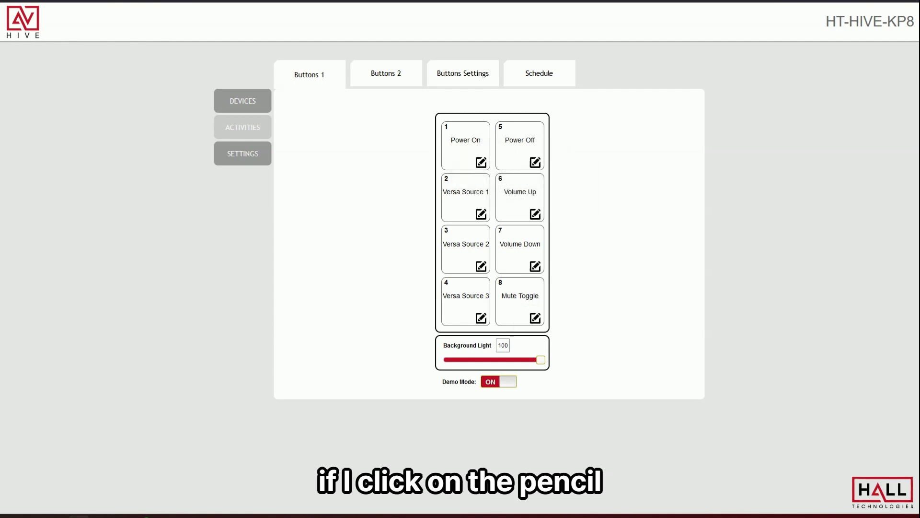
Open Macro 1 for button 1 Power On and highlight its Node Close Relay 1 step.
left_click(481, 162)
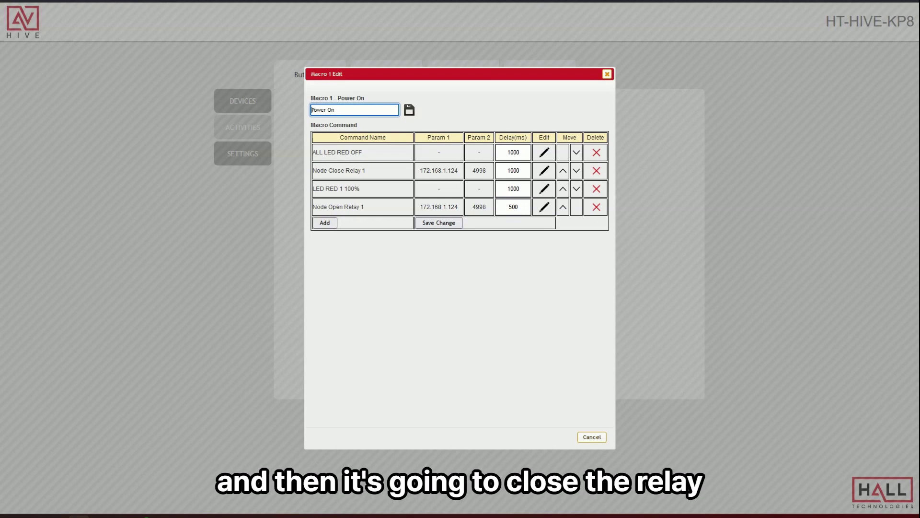
left_click_drag(313, 170, 365, 170)
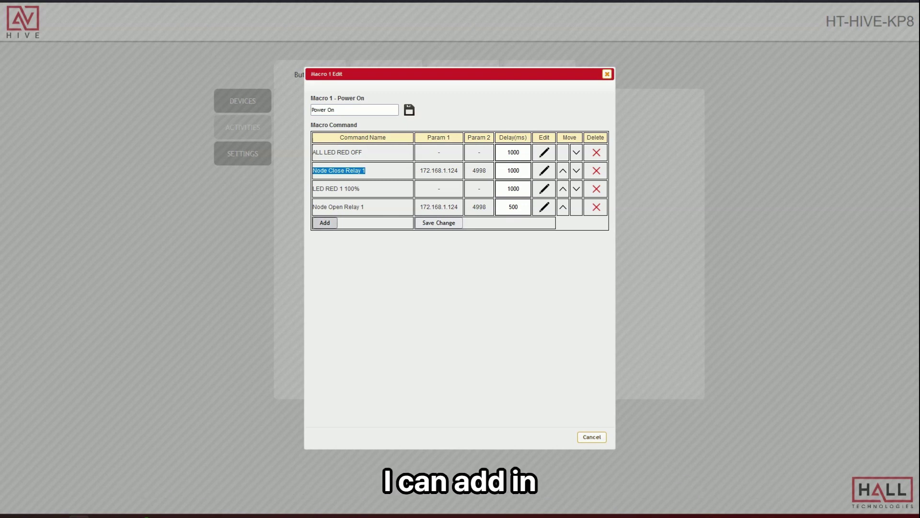
Add RS232 Sharp On to the Power On macro and move it up two places.
left_click(324, 223)
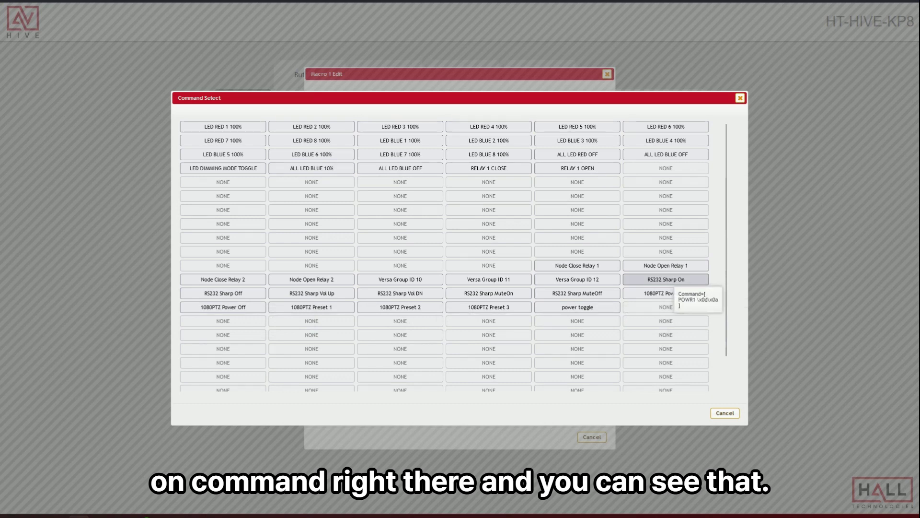
left_click(671, 280)
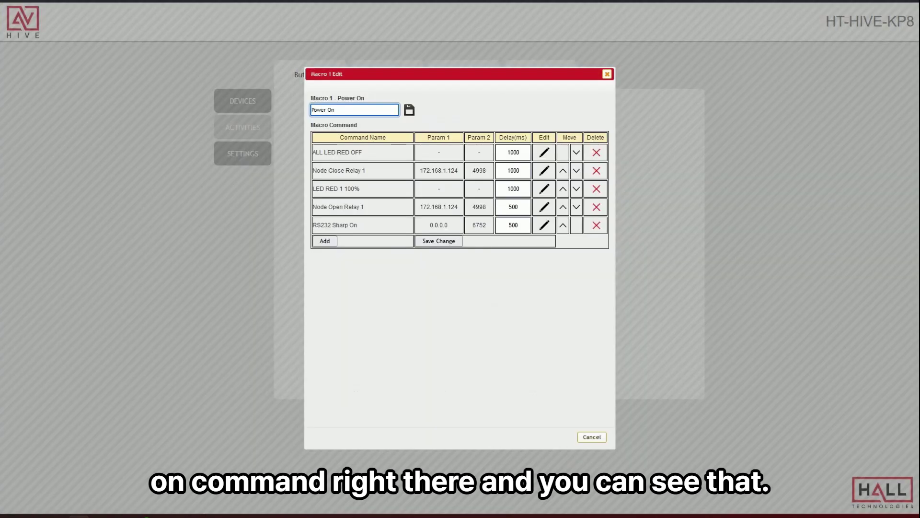
left_click(563, 224)
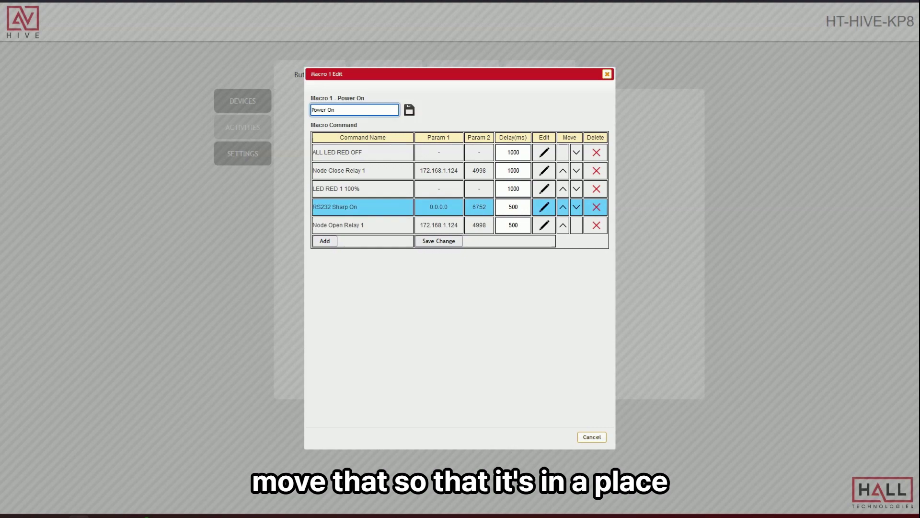
left_click(563, 206)
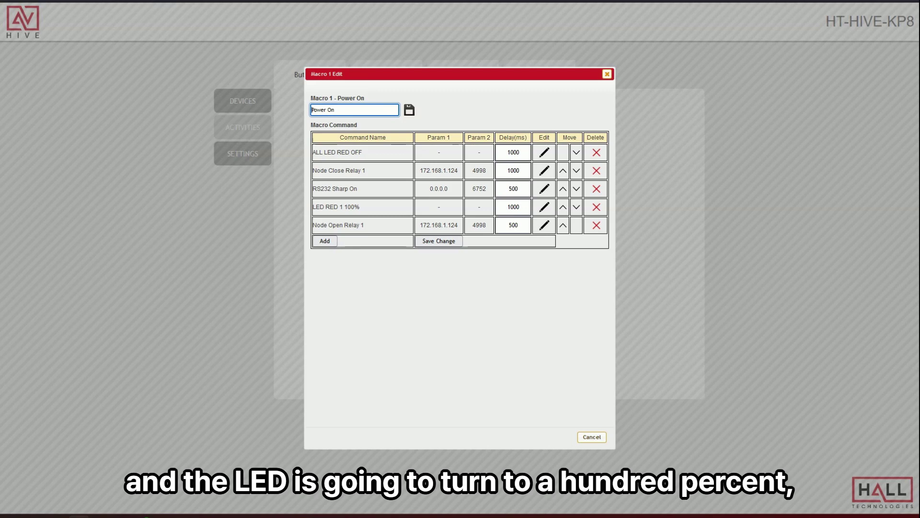
Put LED RED 1 100% back above RS232 Sharp On and save the five-command macro.
left_click(562, 206)
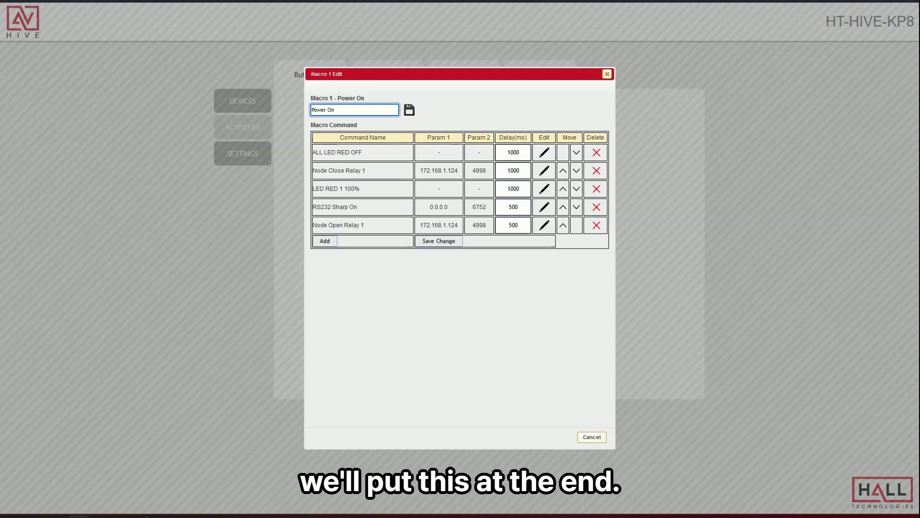
left_click(576, 188)
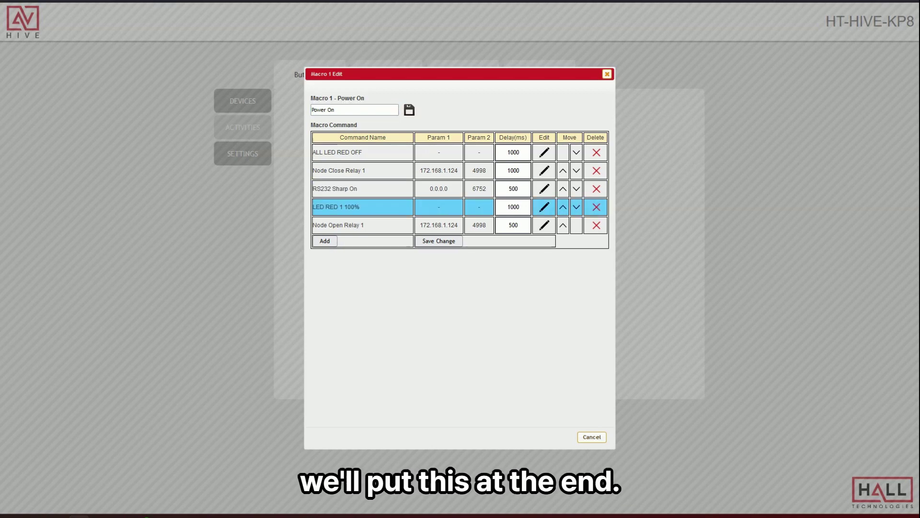
left_click(563, 206)
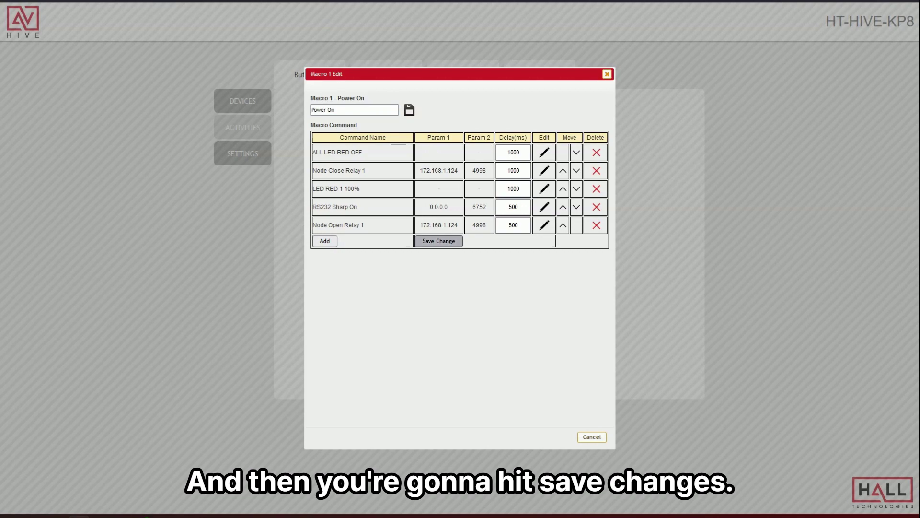
left_click(438, 241)
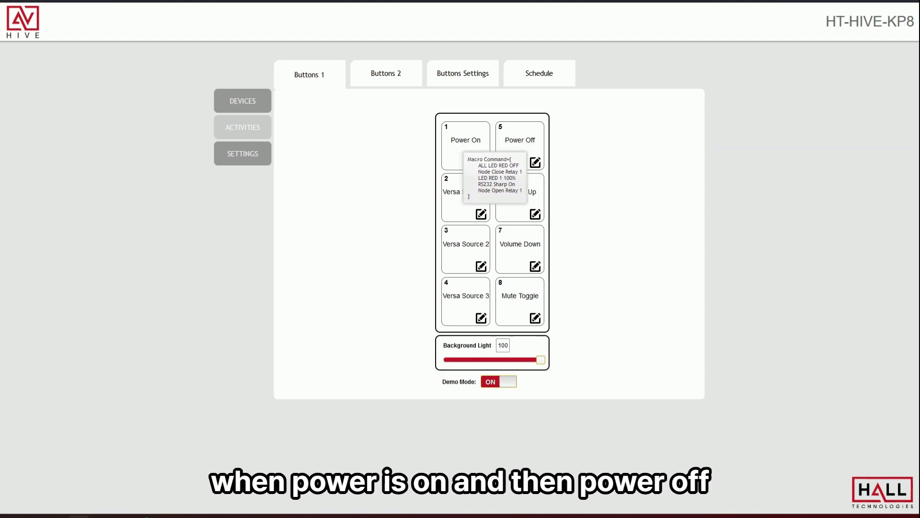
left_click(535, 162)
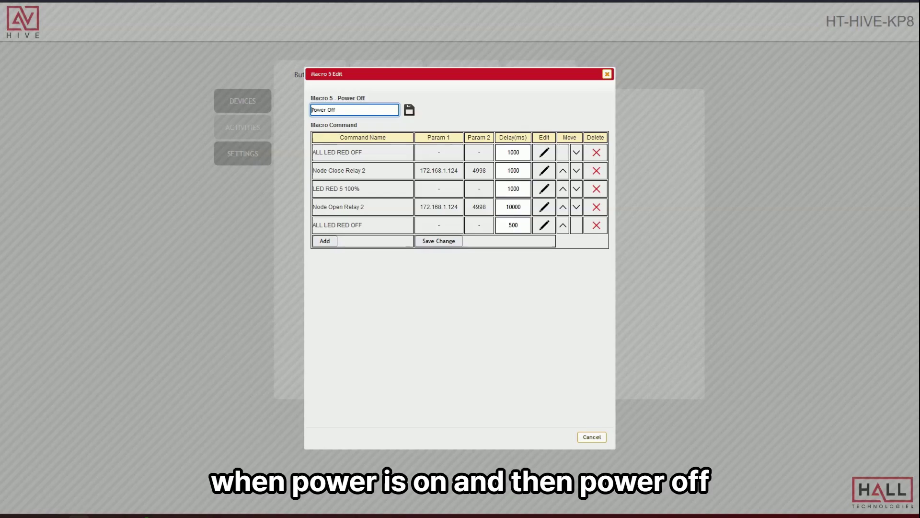
left_click(360, 152)
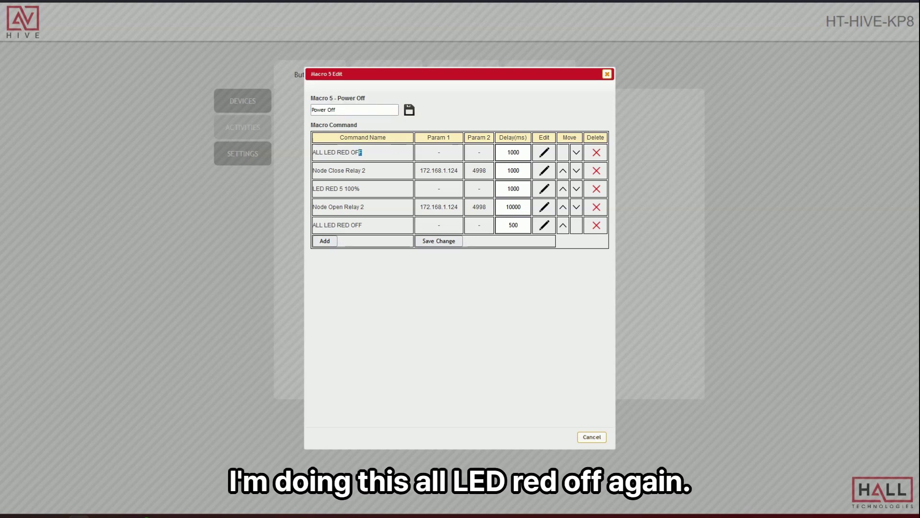
left_click_drag(360, 152, 315, 152)
left_click_drag(362, 225, 315, 224)
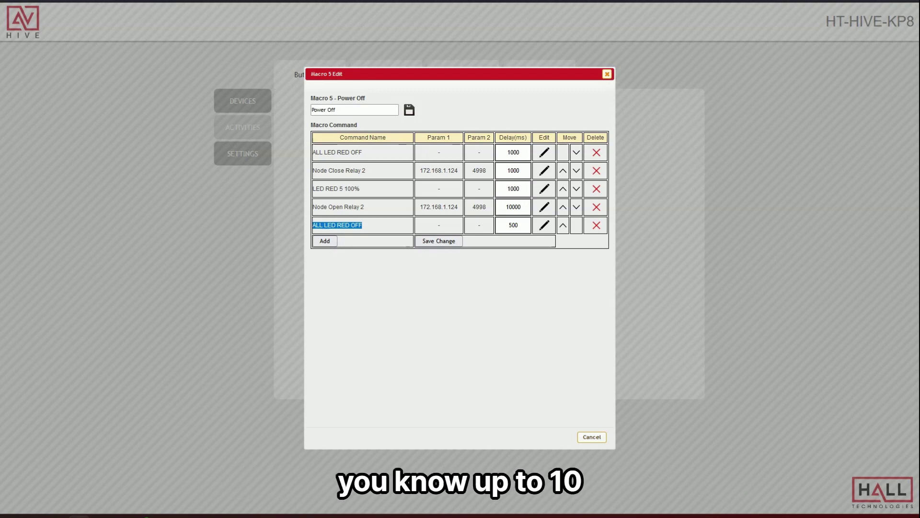
double_click(513, 206)
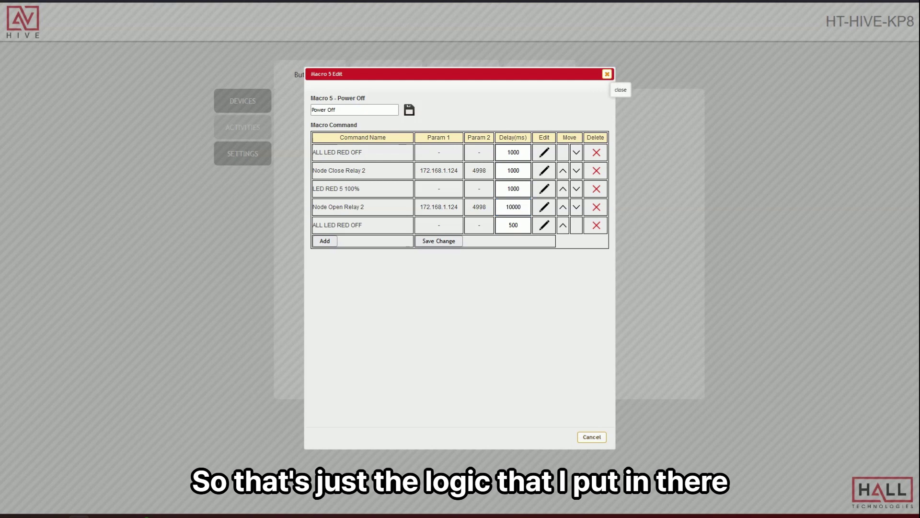
left_click(607, 74)
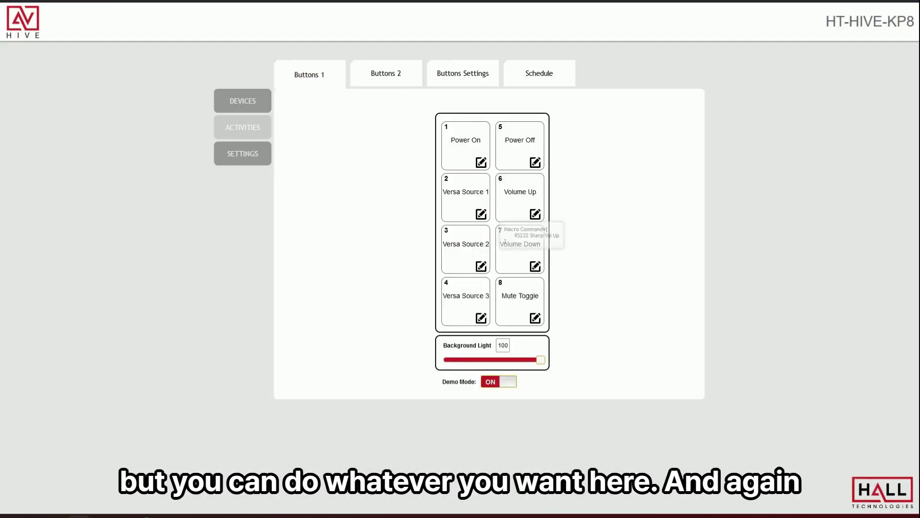
Switch the keypad's Demo Mode from ON to OFF on the Buttons 1 page.
mouse_move(475, 234)
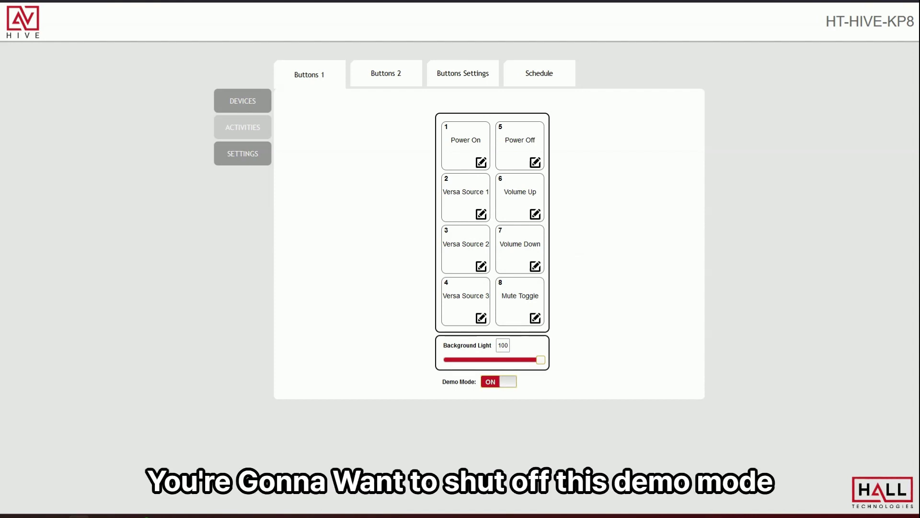
left_click(499, 381)
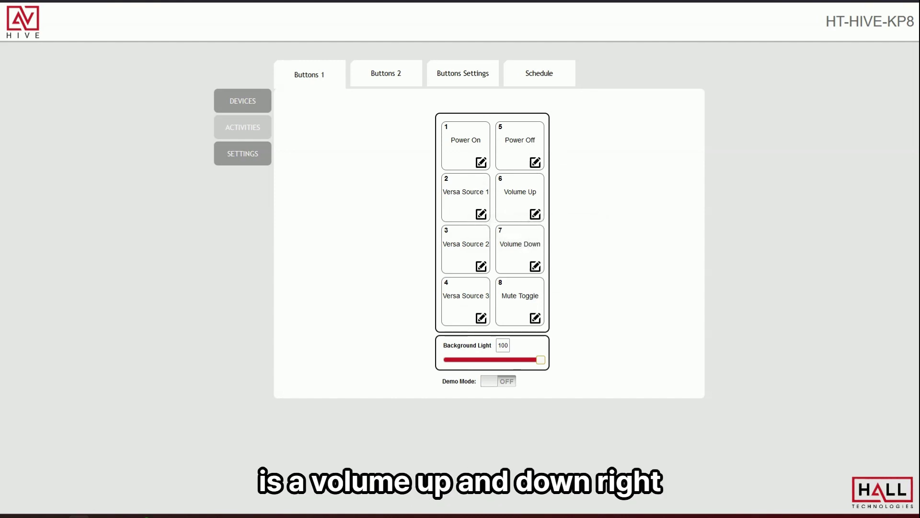
Review and close the Volume Up, Volume Down and Mute Toggle macros.
left_click(534, 214)
right_click(533, 217)
key("Escape")
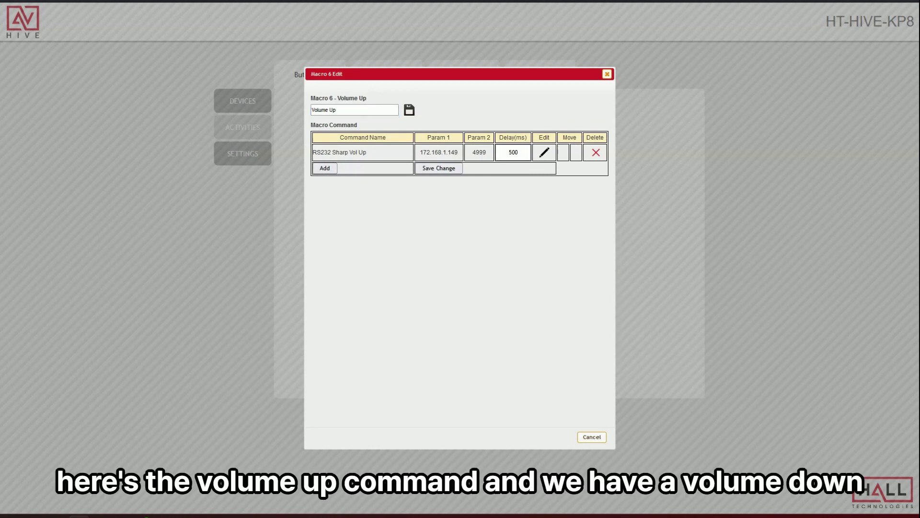
left_click(606, 74)
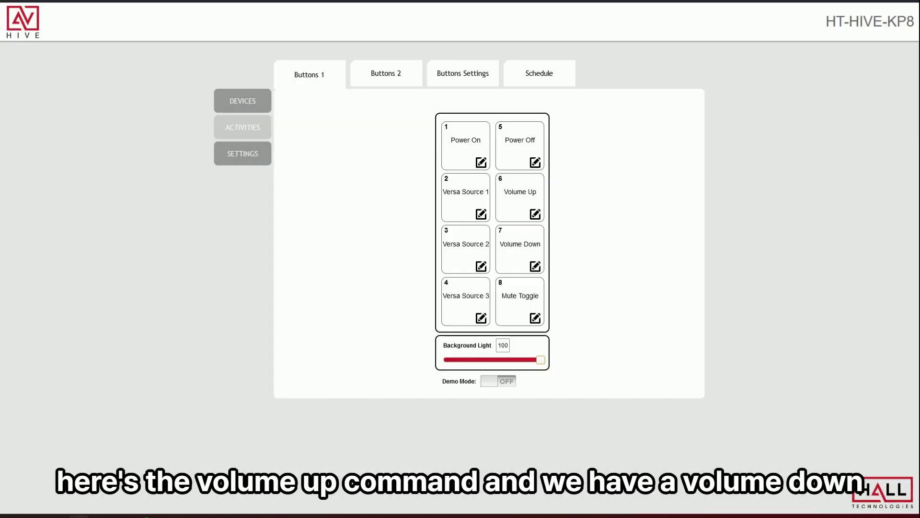
left_click(535, 266)
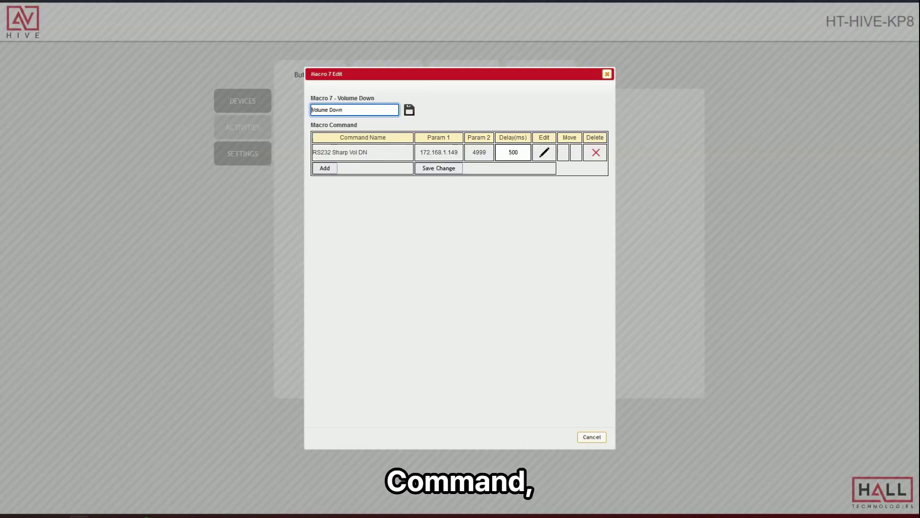
left_click(607, 74)
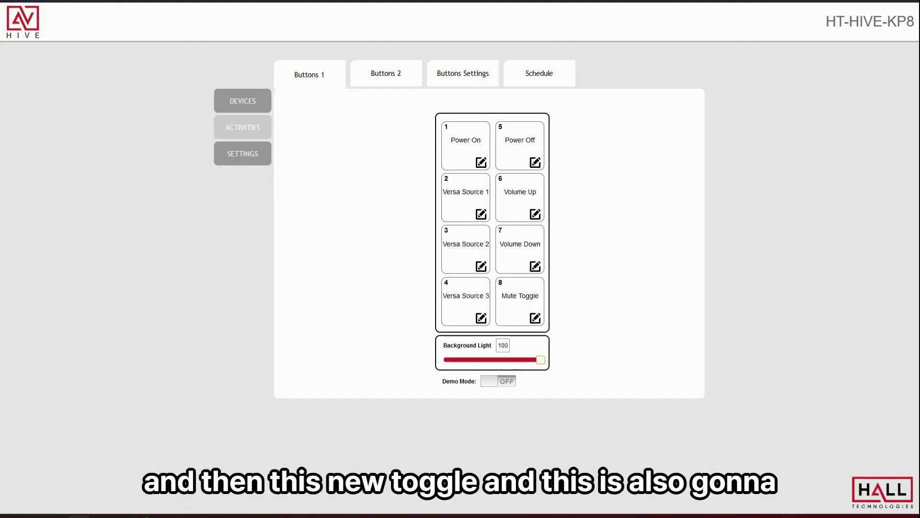
left_click(535, 318)
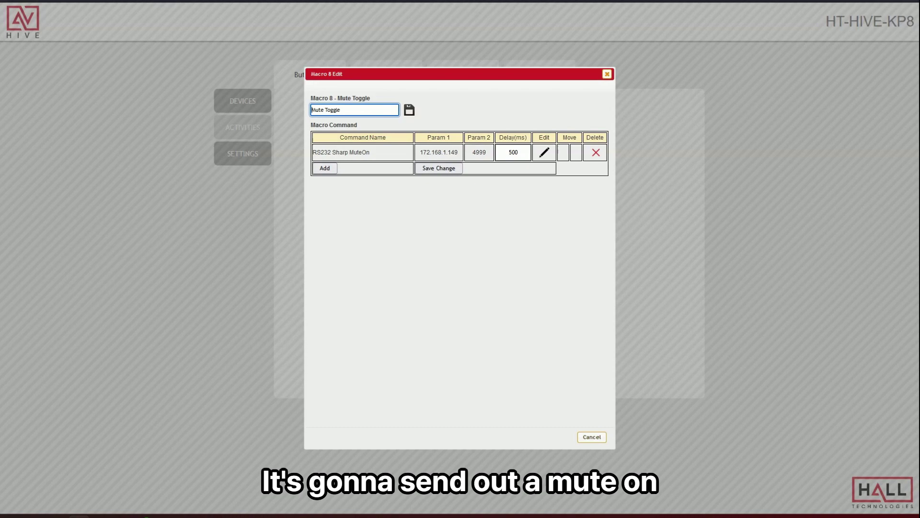
left_click(607, 73)
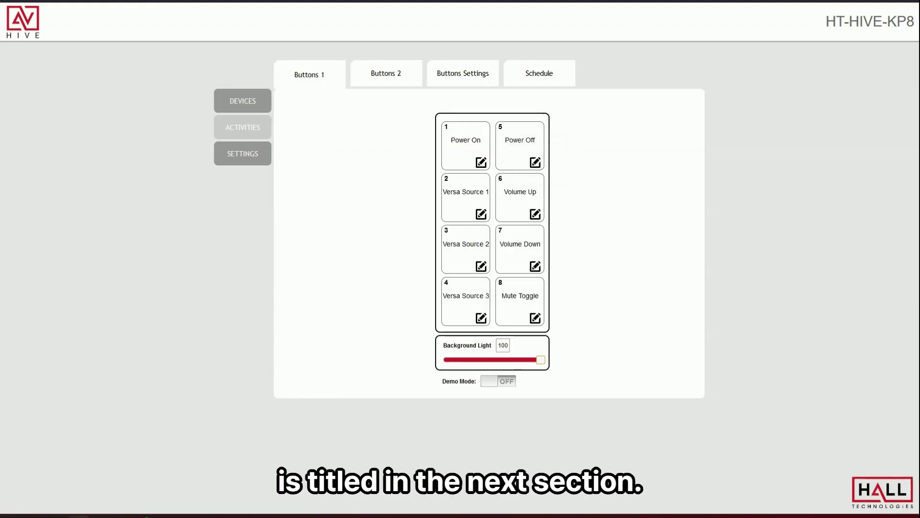
Check KEY 16's macro on the keys 9–16 page, then return to keys 1–8.
left_click(386, 74)
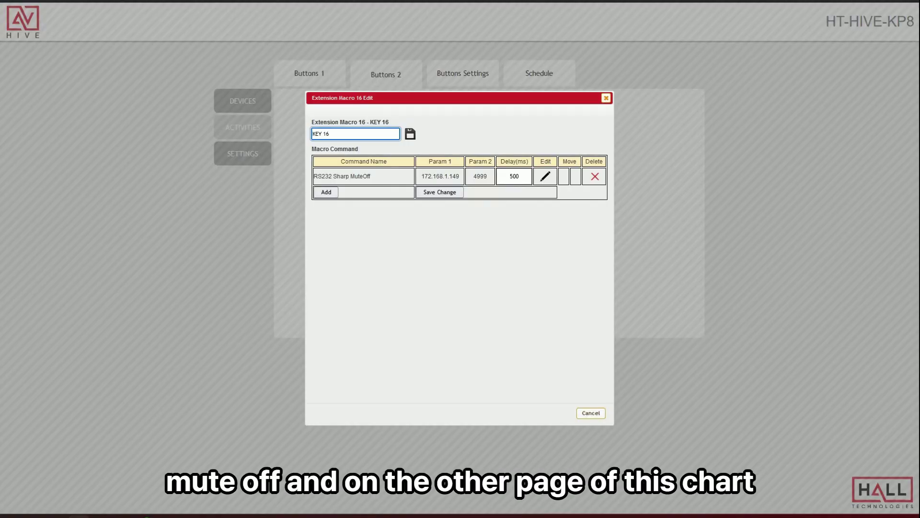
key("Escape")
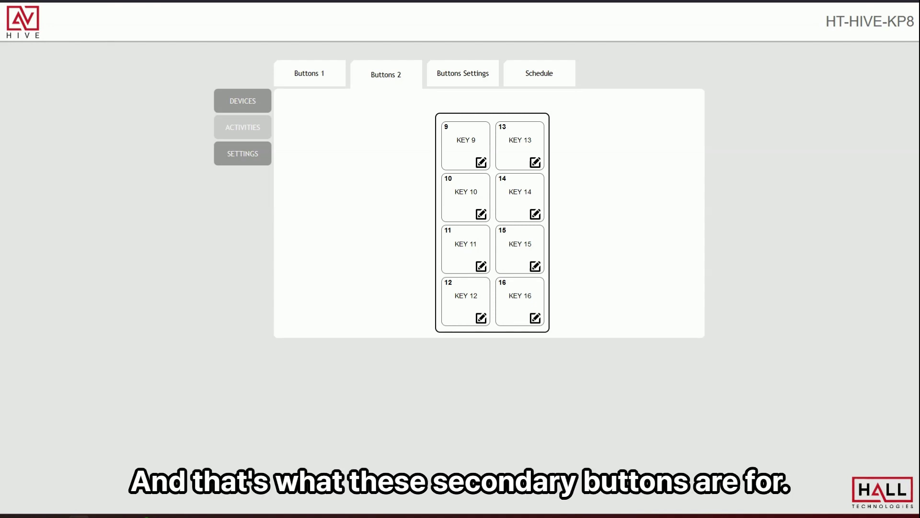
left_click(310, 74)
Turn on Repeat key for keys 6 and 7 in the Buttons Settings options.
left_click(385, 73)
left_click(463, 73)
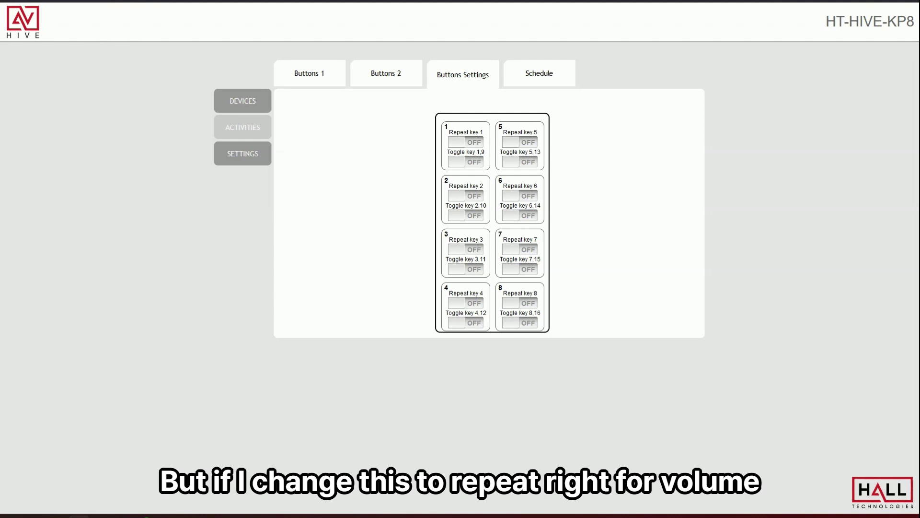
left_click(520, 195)
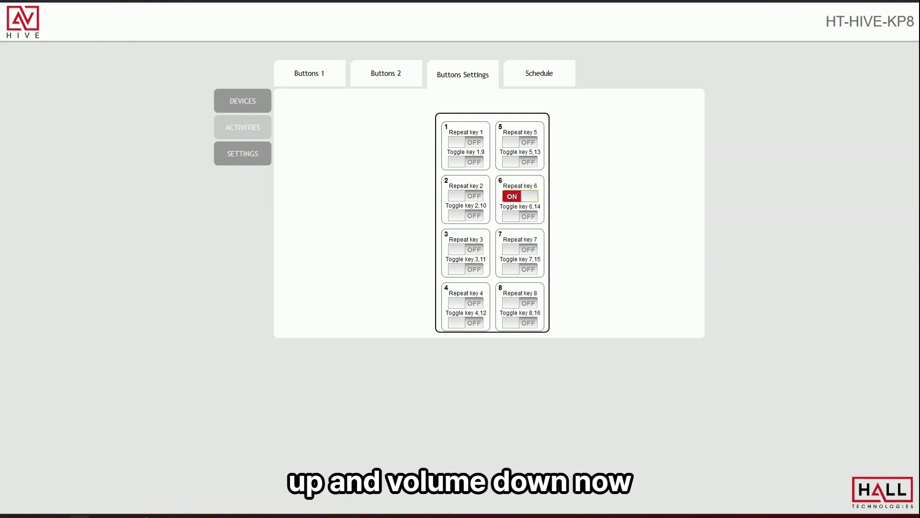
left_click(520, 249)
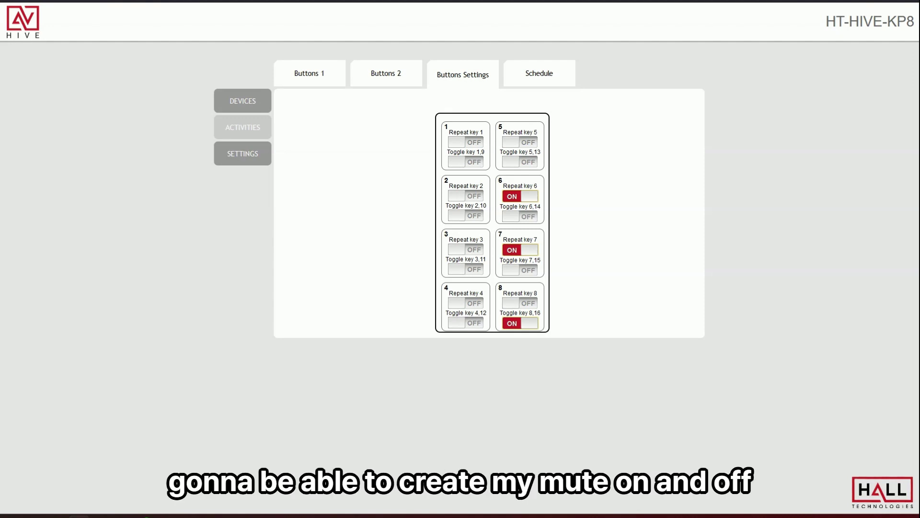
Recheck the key pages and repeat/toggle options, then move to the Network settings.
left_click(309, 73)
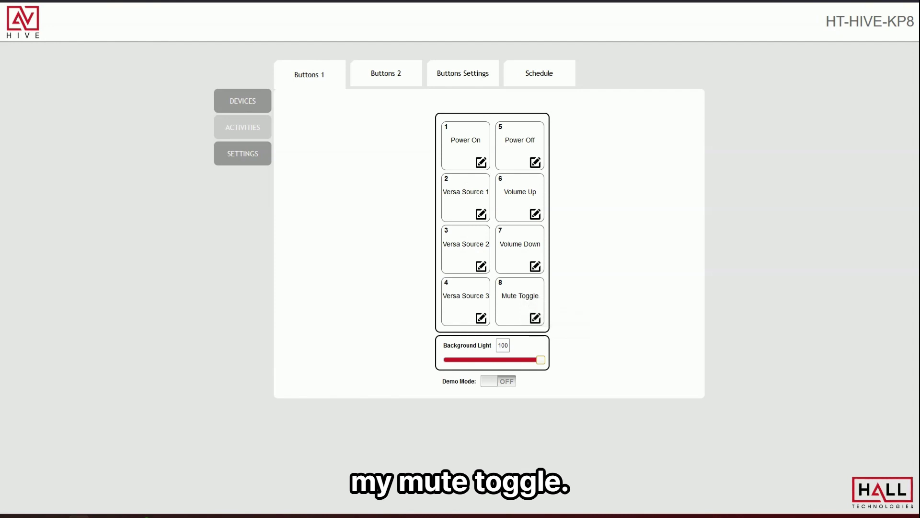
left_click(386, 73)
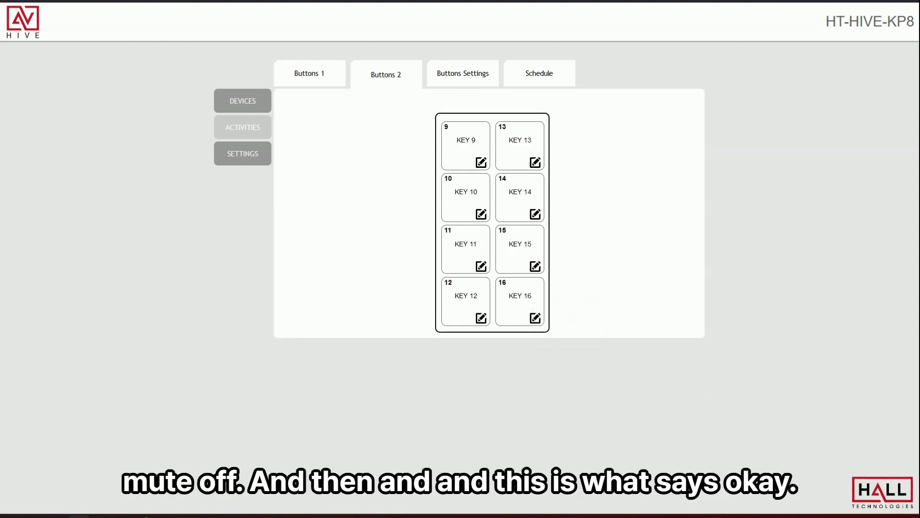
left_click(463, 73)
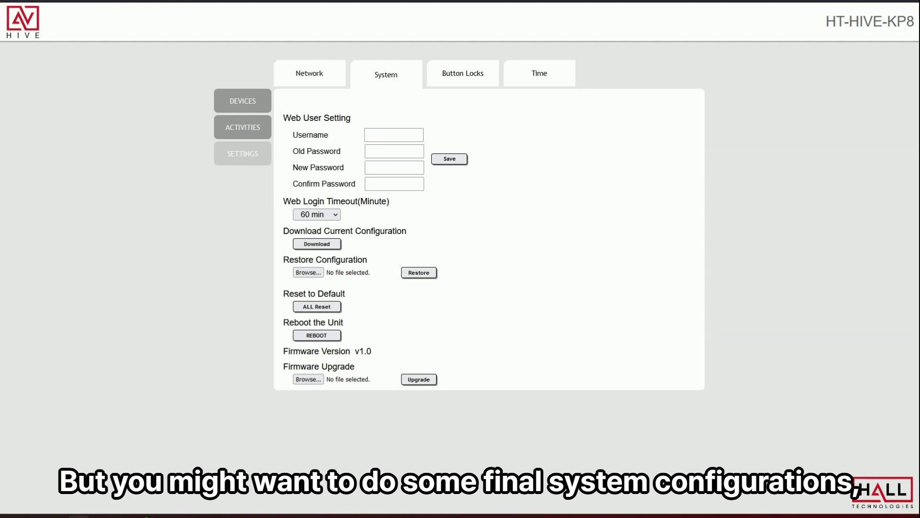
left_click(309, 74)
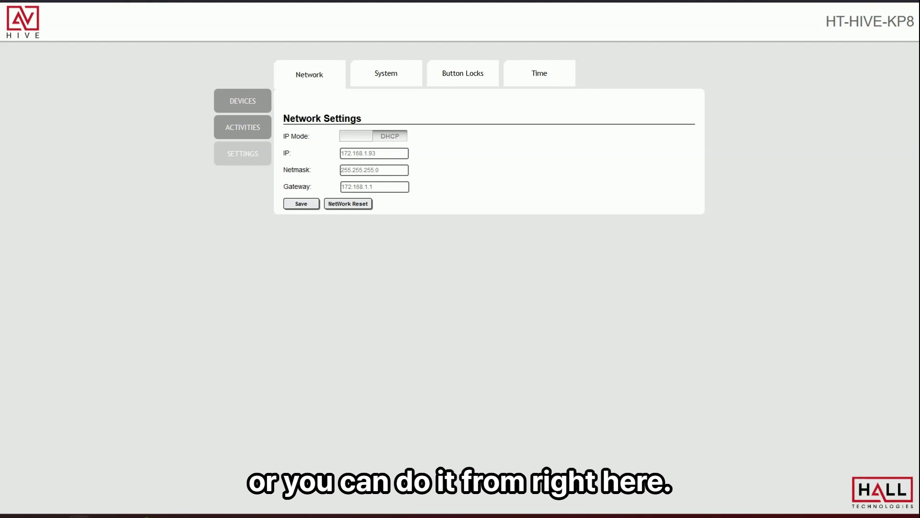
Download the current configuration from the System settings into the XML Edit window.
left_click(385, 73)
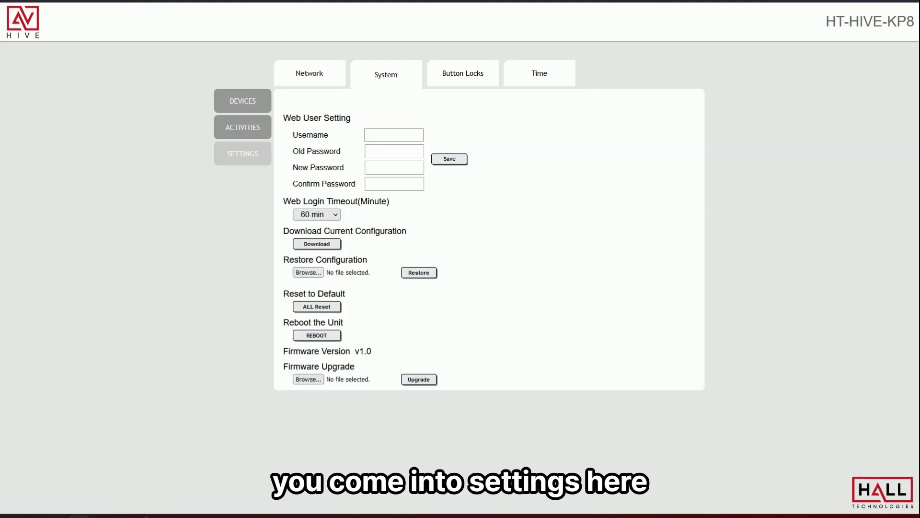
left_click(393, 134)
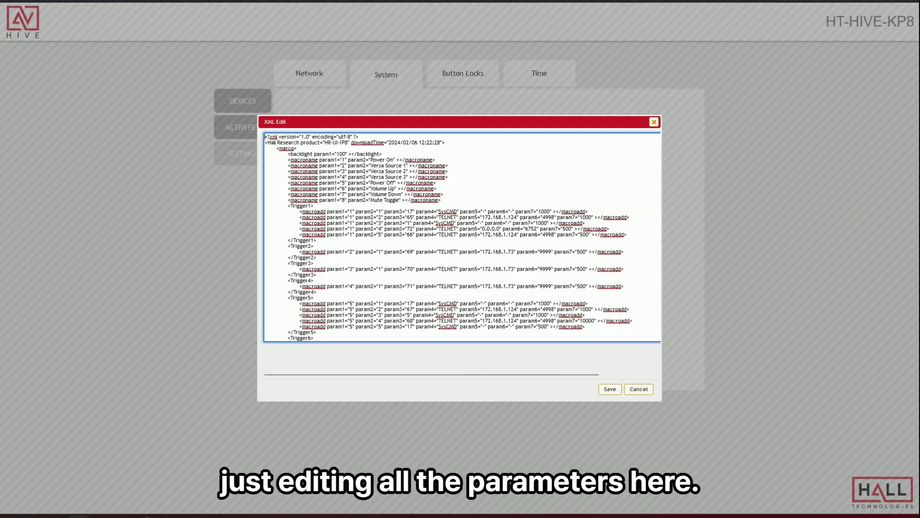
scroll(462, 238, "down", 15)
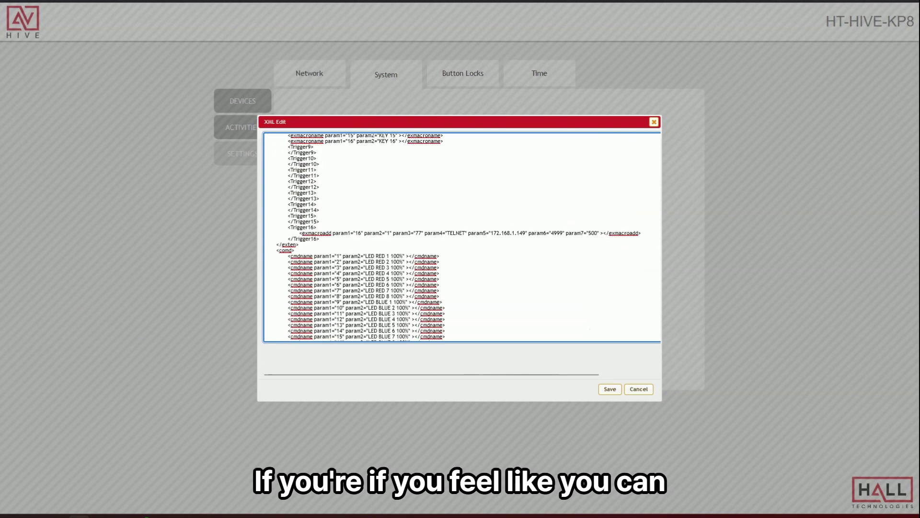
scroll(462, 237, "down", 12)
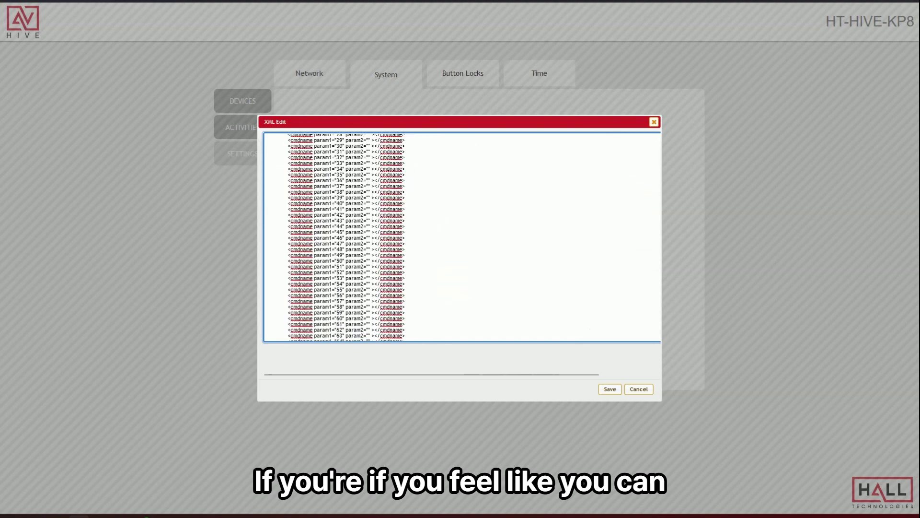
scroll(462, 236, "up", 15)
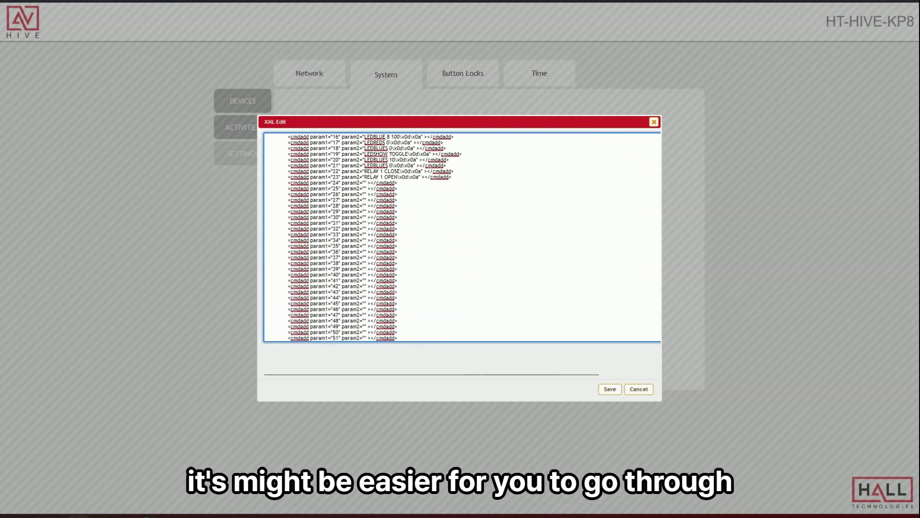
scroll(462, 237, "down", 10)
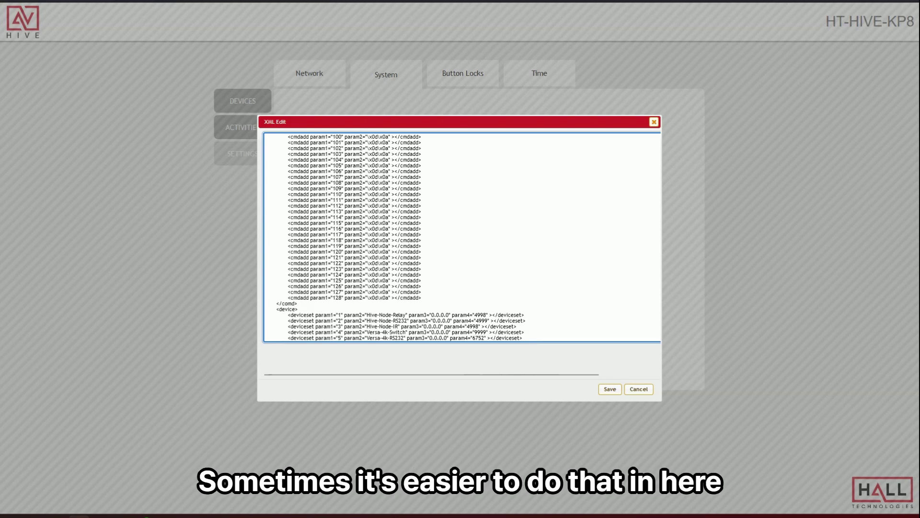
scroll(461, 237, "down", 4)
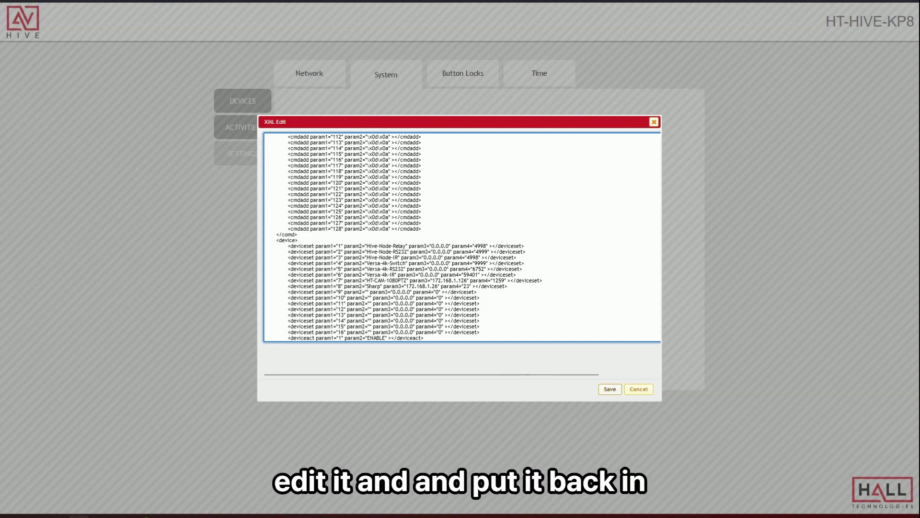
left_click(639, 389)
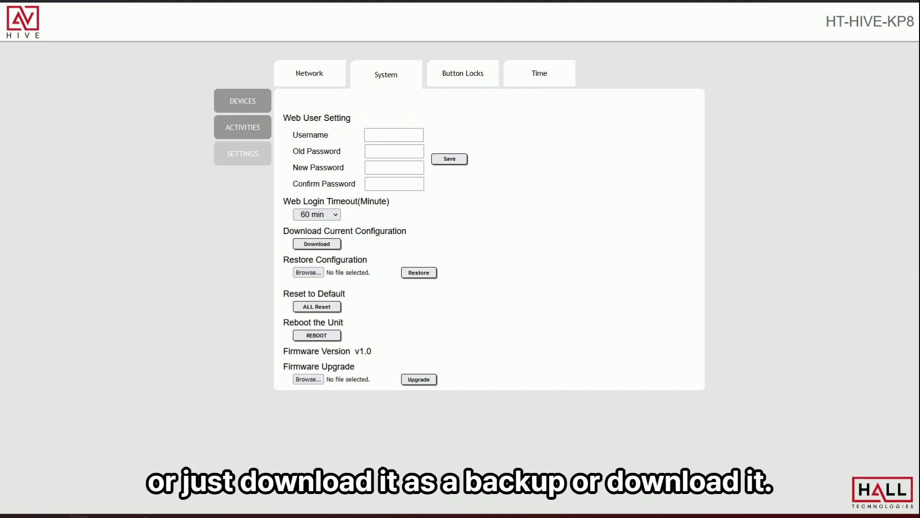